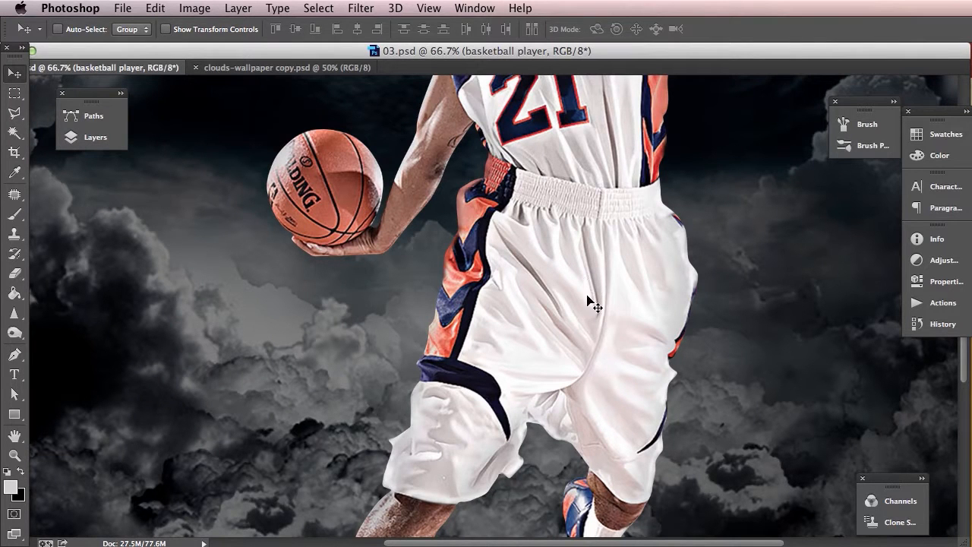
Step: Start a Pen path at the front knee, follow the shorts' hem across both legs, and continue up the outer side opposite the ball
drag(482, 338, 454, 294)
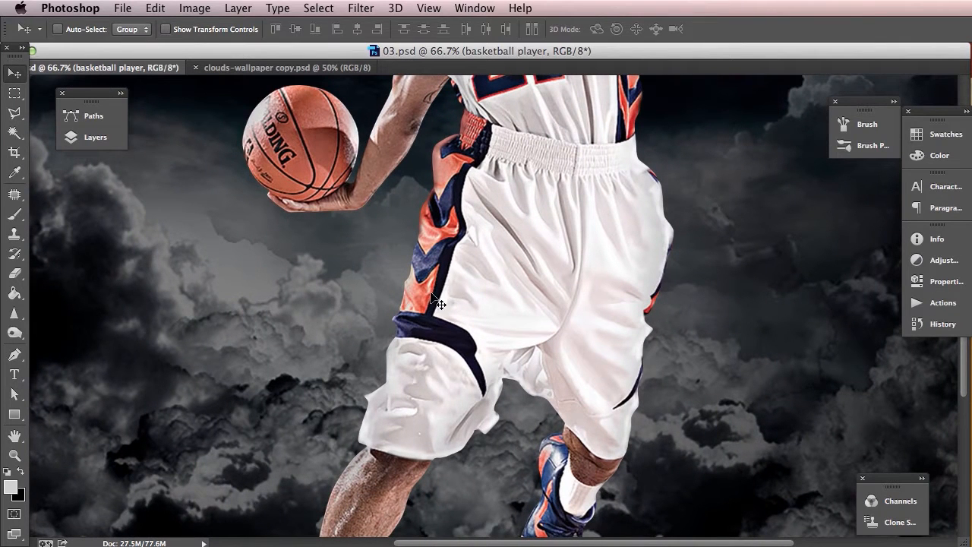
key(p)
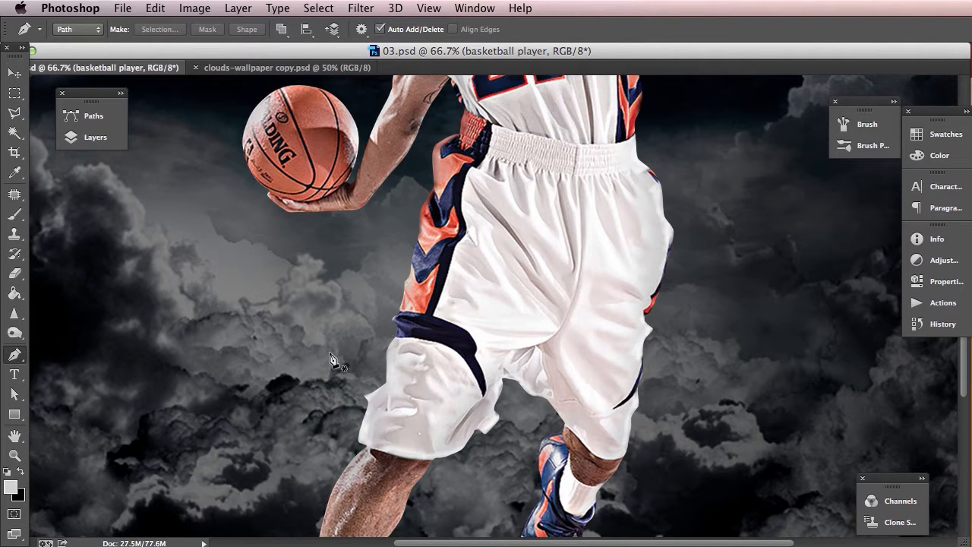
click(343, 422)
drag(359, 445, 469, 453)
drag(541, 418, 556, 418)
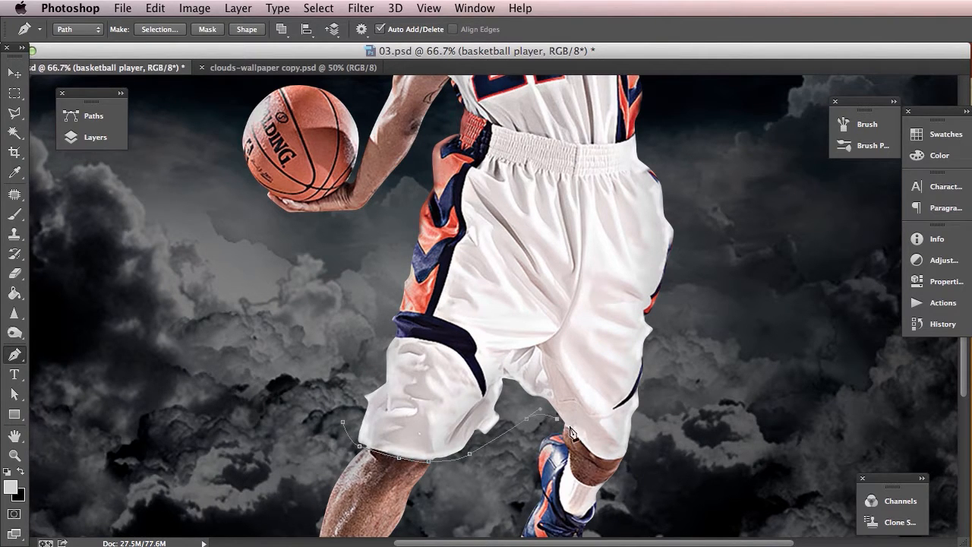
drag(596, 461, 639, 446)
click(690, 356)
drag(720, 230, 720, 227)
Step: Continue the path to the outstretched arm's armpit, along the jersey armhole and over the shoulder to the neck
scroll(723, 163, up, 10)
click(679, 305)
click(660, 283)
click(644, 281)
click(632, 267)
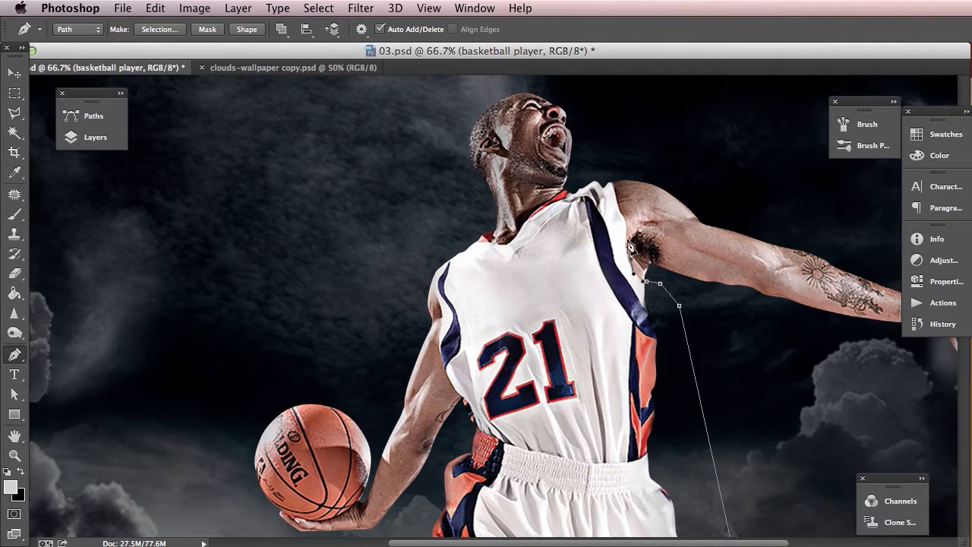
click(627, 228)
click(617, 196)
click(612, 179)
click(592, 168)
click(569, 187)
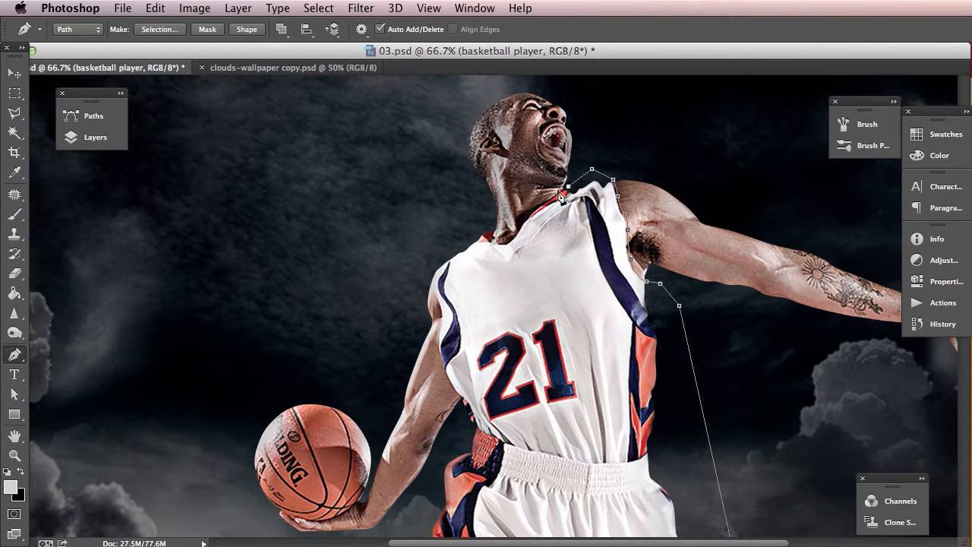
Step: Continue the path around the jersey collar, over the ball-side shoulder and down the armhole edge
click(524, 218)
drag(521, 224, 435, 257)
click(428, 279)
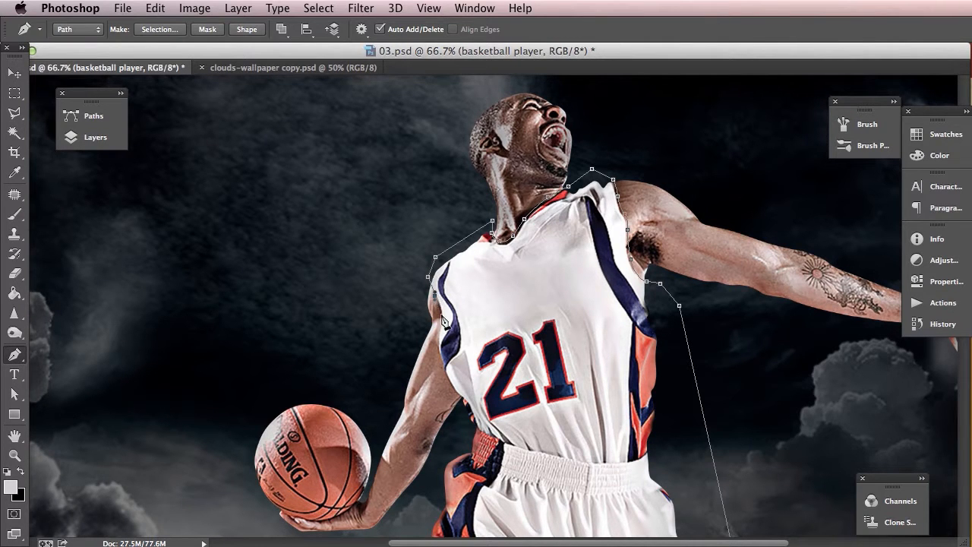
click(441, 314)
click(452, 383)
Step: Continue the path down the ball side of the jersey and shorts, and close it at its starting point
drag(464, 402, 458, 436)
drag(438, 471, 434, 481)
scroll(436, 490, down, 10)
scroll(436, 490, left, 3)
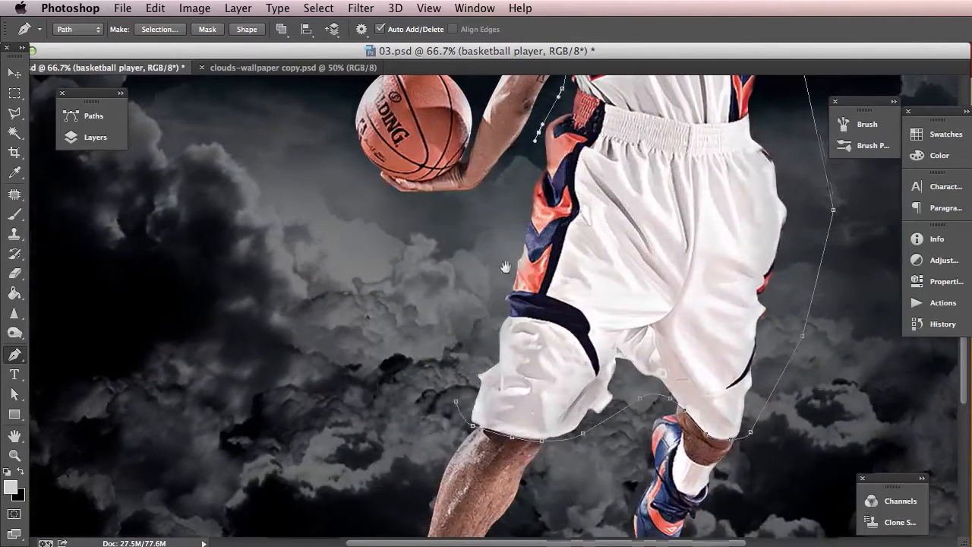
drag(486, 298, 463, 336)
click(457, 401)
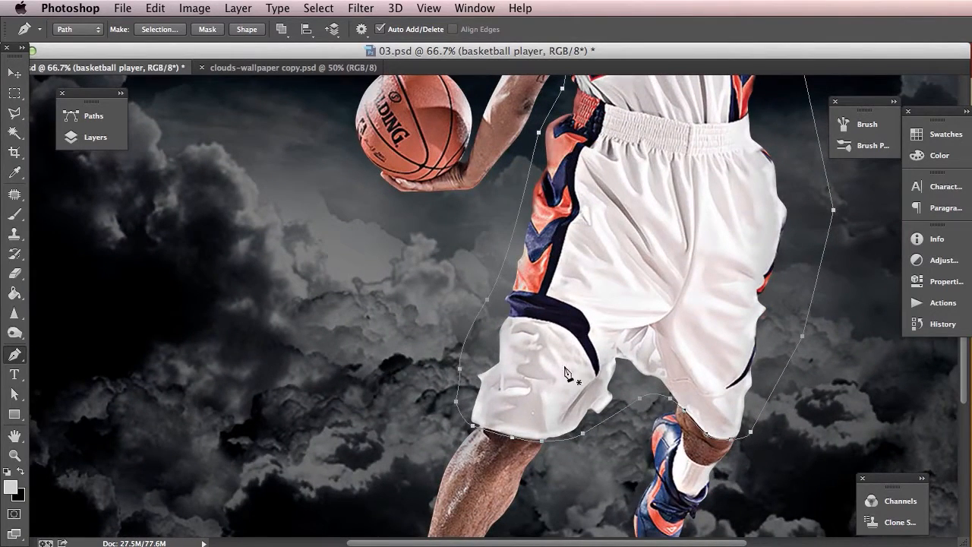
Step: Trace a closed Pen path around the sock on the raised back foot
scroll(561, 380, down, 10)
scroll(562, 380, right, 4)
scroll(554, 307, up, 3)
scroll(555, 308, left, 1)
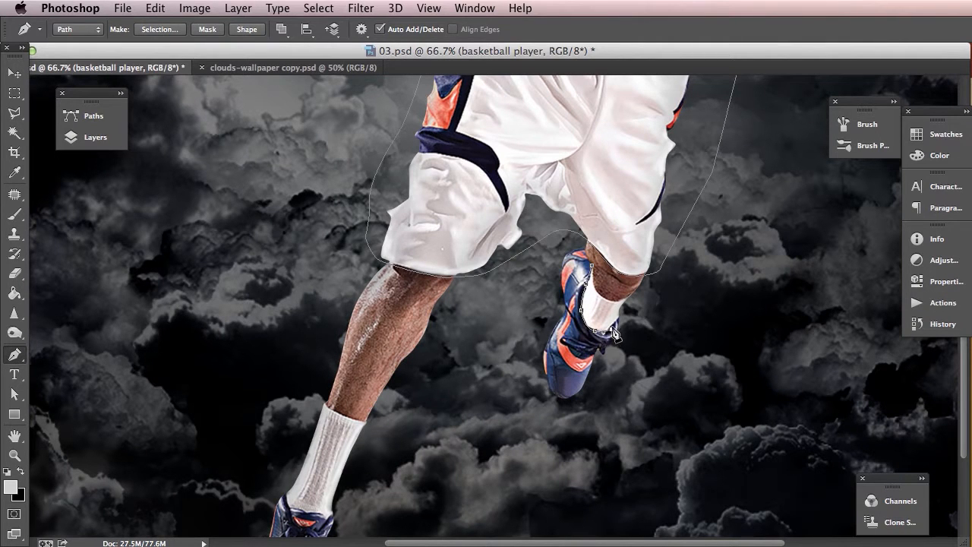
click(627, 311)
click(636, 292)
Step: Trace a closed Pen path around the sock on the front foot, following its cuff, sides and shoe opening
drag(402, 368, 499, 265)
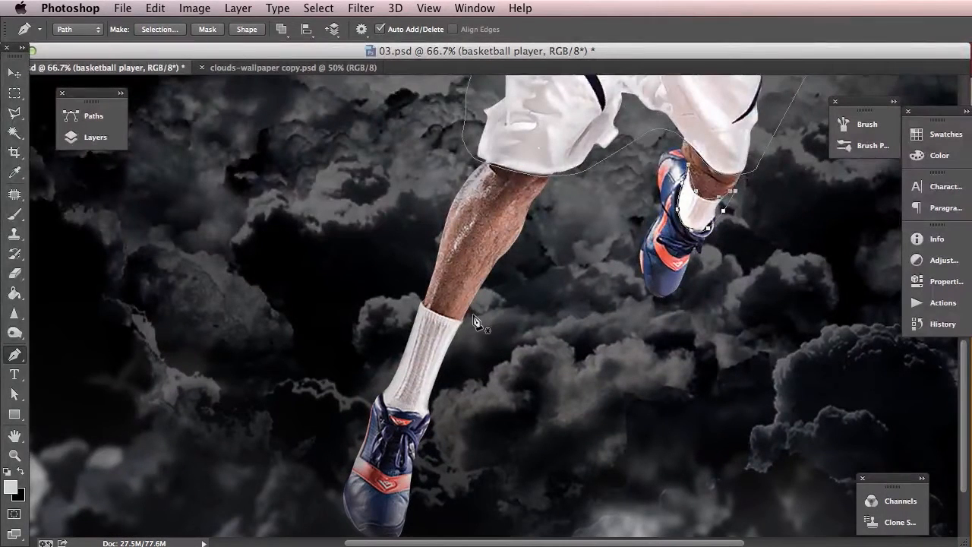
click(432, 313)
drag(421, 298, 401, 331)
click(381, 385)
drag(389, 410, 398, 412)
click(407, 412)
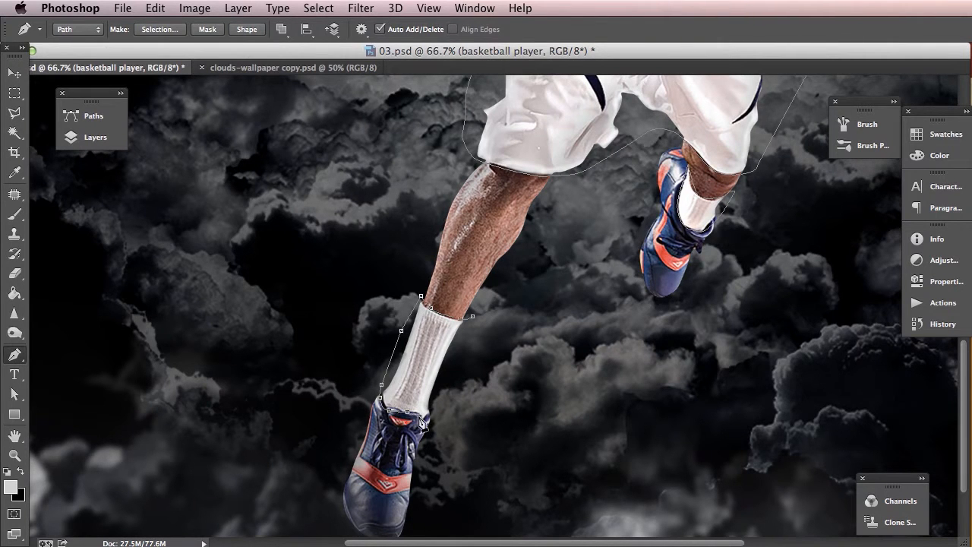
click(435, 410)
click(475, 357)
click(473, 316)
Step: Select all the uniform and sock paths together with the Direct Selection Tool
drag(640, 183, 468, 411)
drag(523, 237, 570, 290)
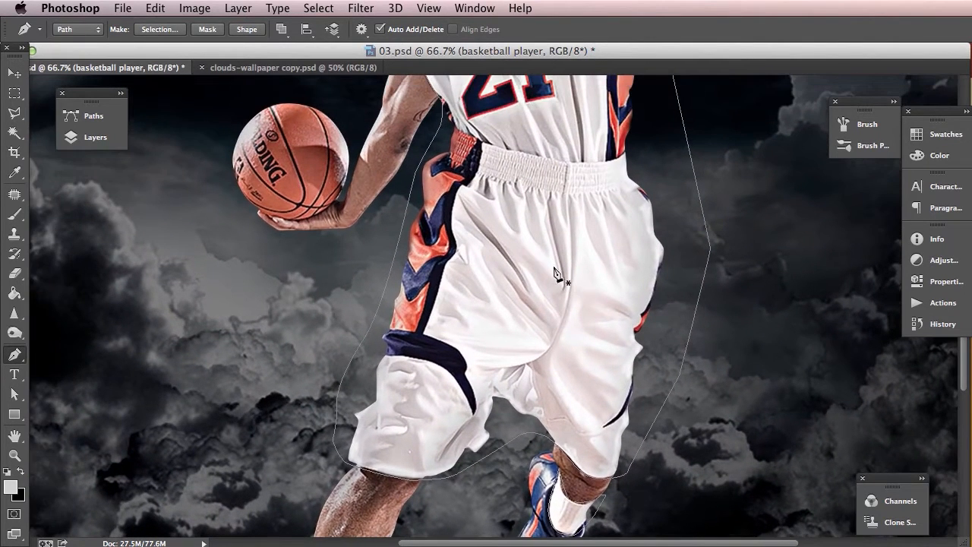
key(super+minus)
key(super+minus)
key(super+minus)
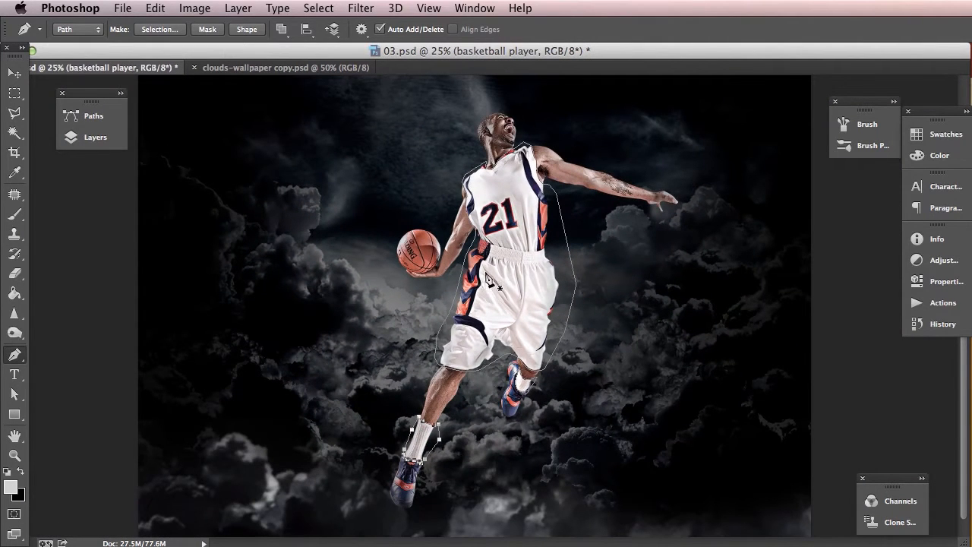
click(16, 397)
click(49, 406)
click(16, 396)
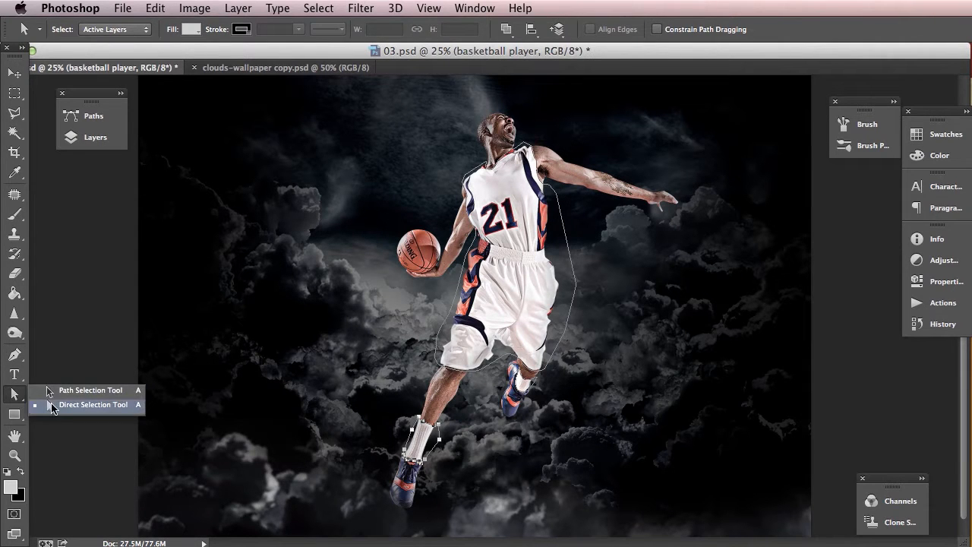
click(85, 402)
drag(330, 107, 632, 498)
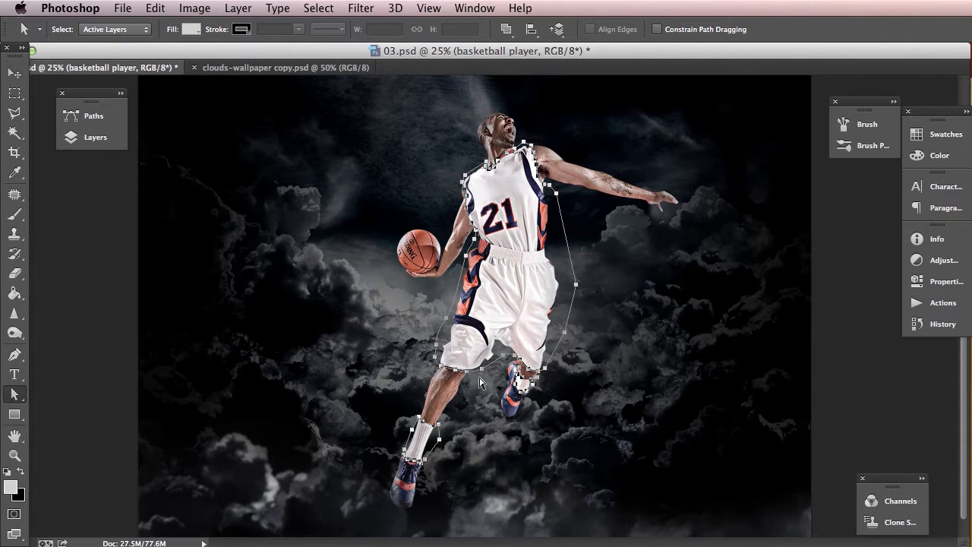
Step: Convert the paths into a new anti-aliased selection with a feather radius of 0 pixels
key(p)
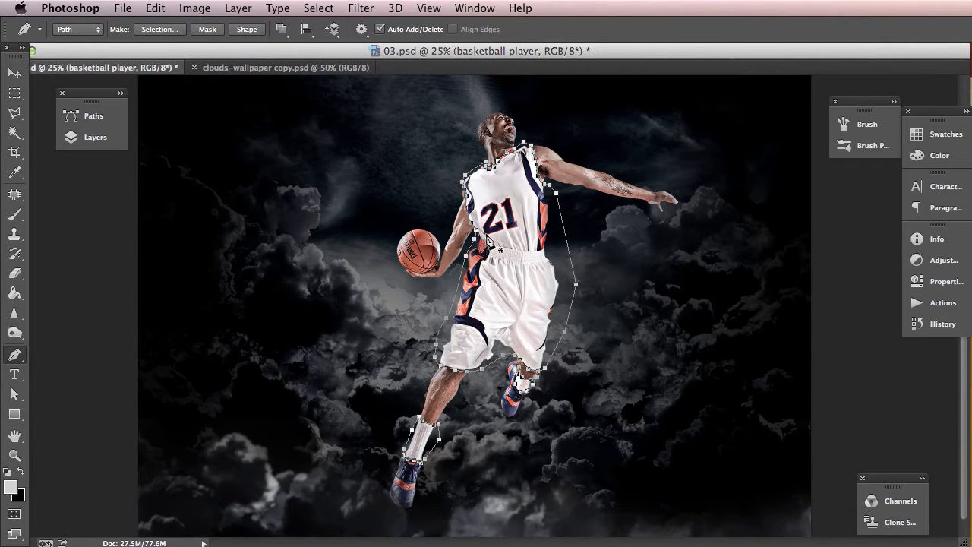
right_click(509, 227)
click(533, 291)
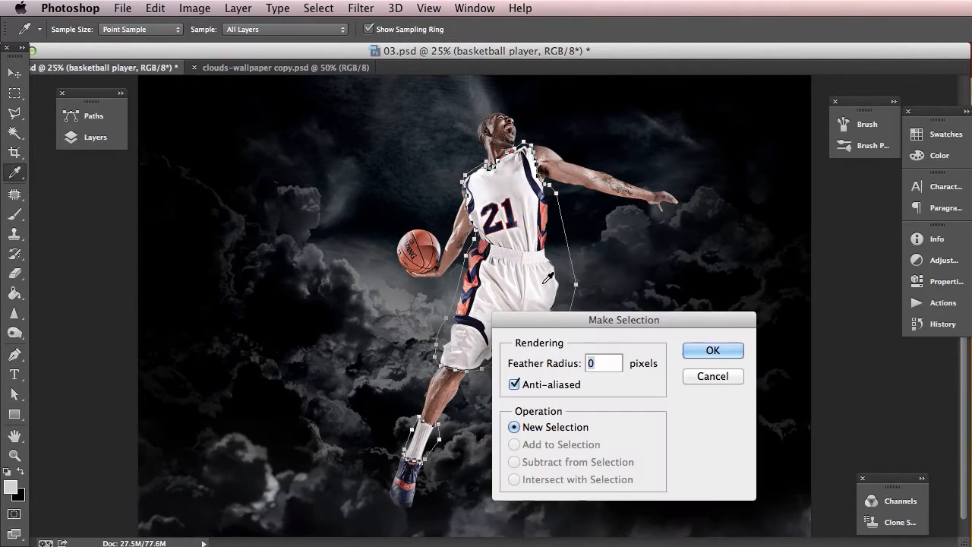
click(691, 350)
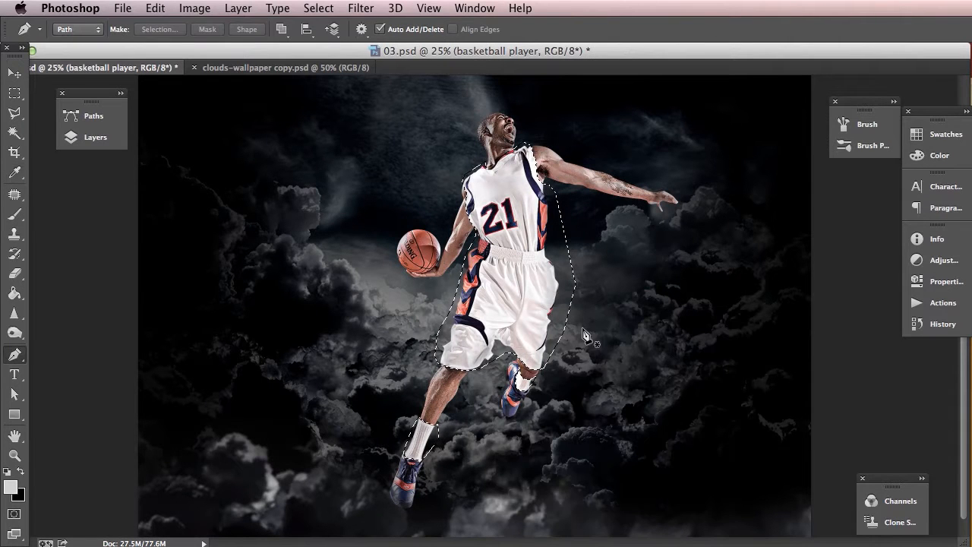
Step: Copy the selected clothing from the basketball player layer to a new layer and name it garments
click(91, 139)
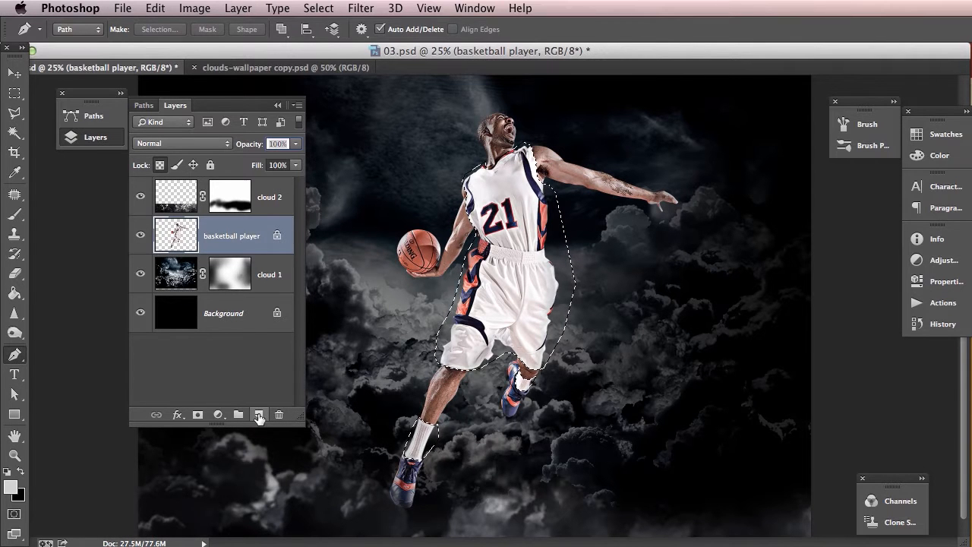
key(super+j)
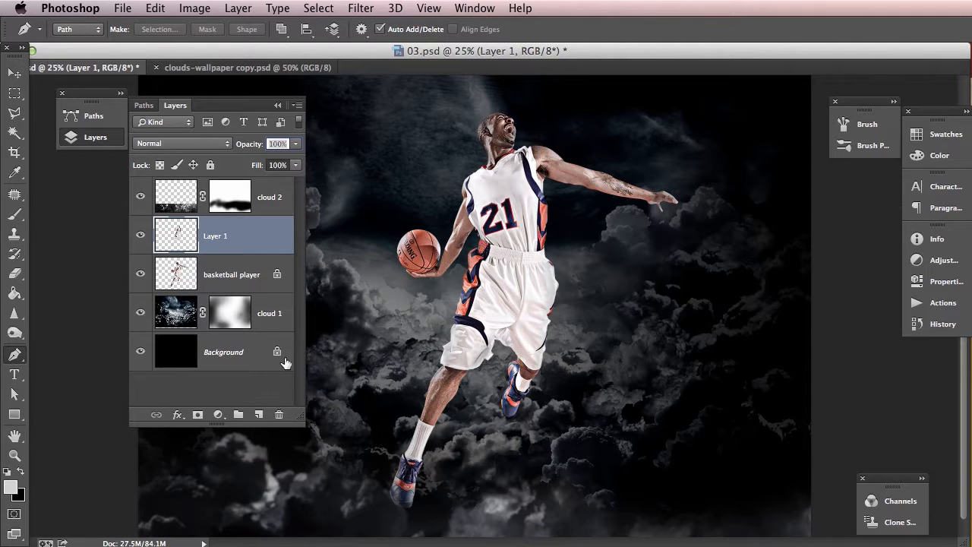
double_click(214, 236)
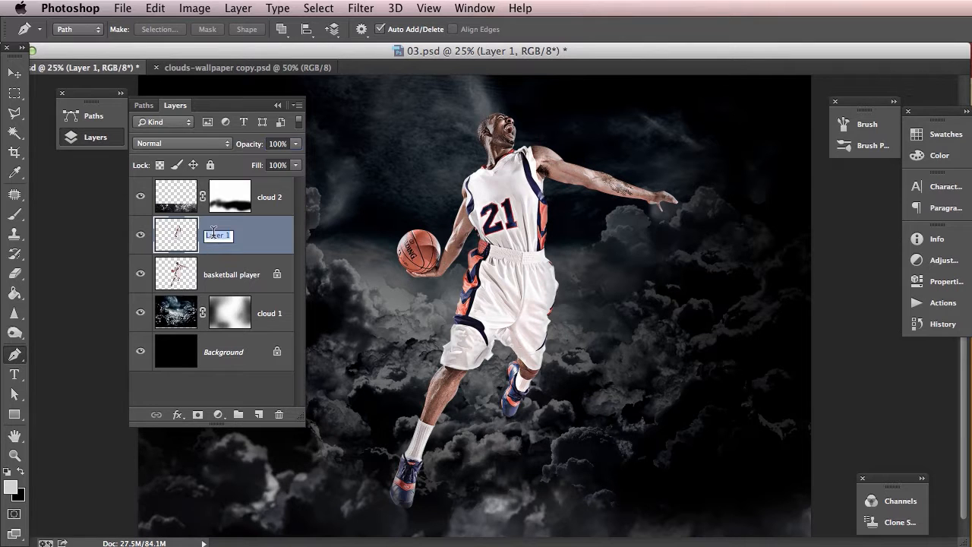
text(sarments)
key(Return)
Step: Duplicate the basketball player layer and hide the original
click(253, 280)
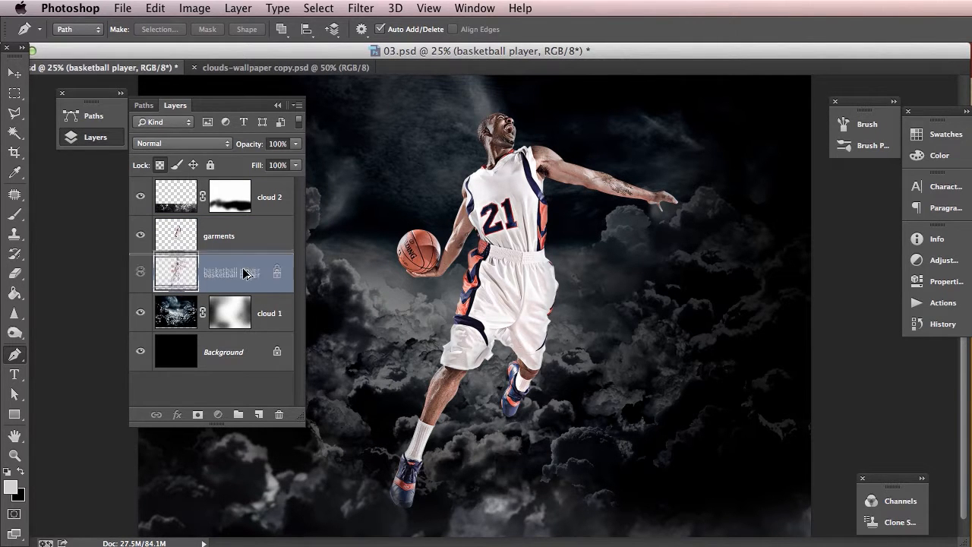
key(super+j)
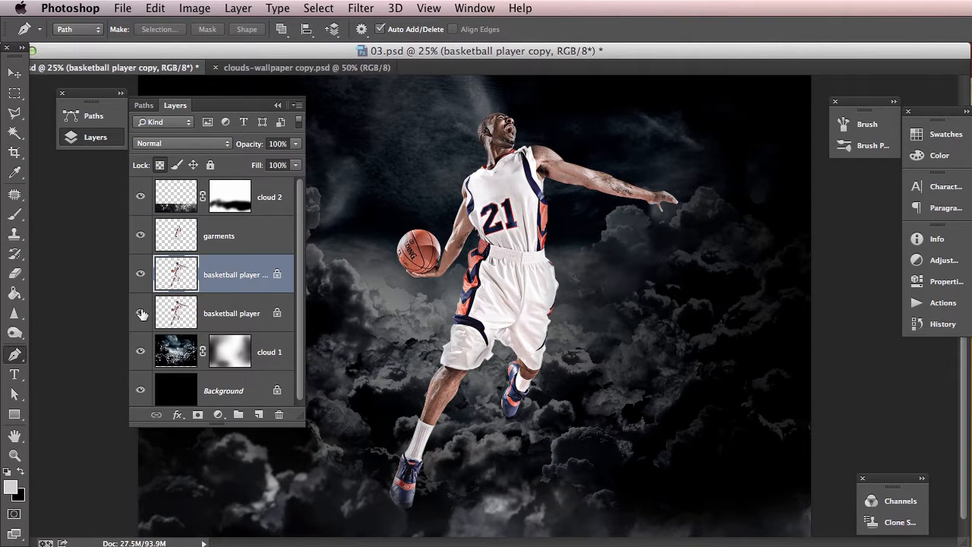
click(140, 313)
Step: Invert the colors of the garments layer
click(230, 222)
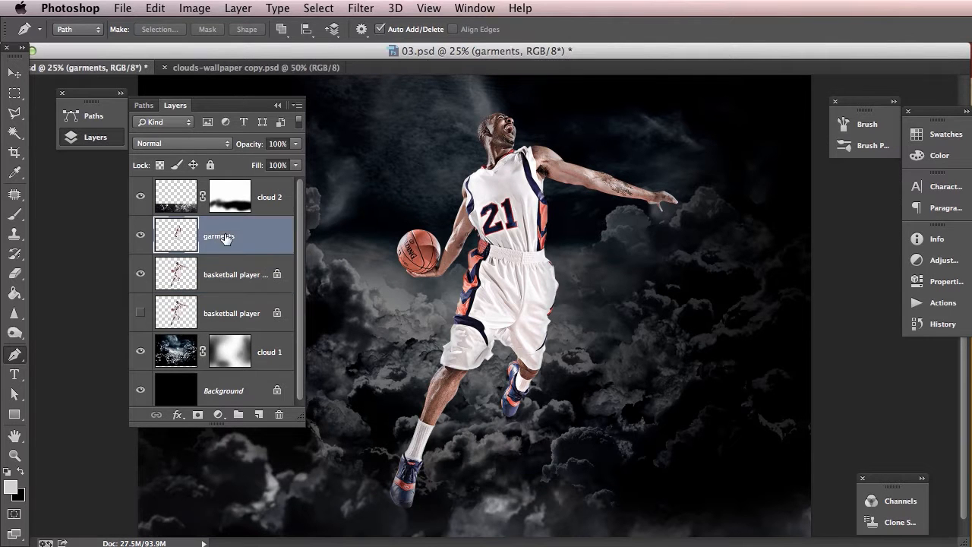
click(101, 144)
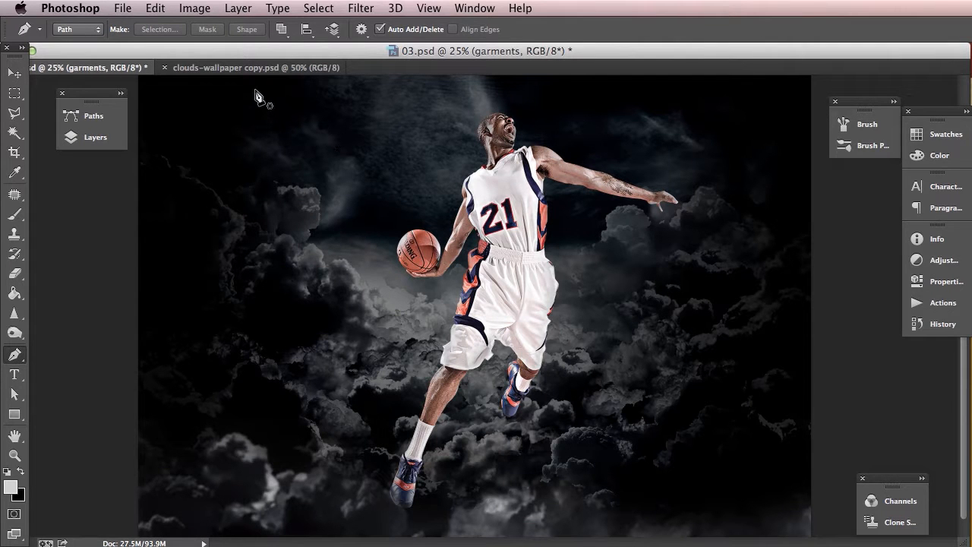
key(v)
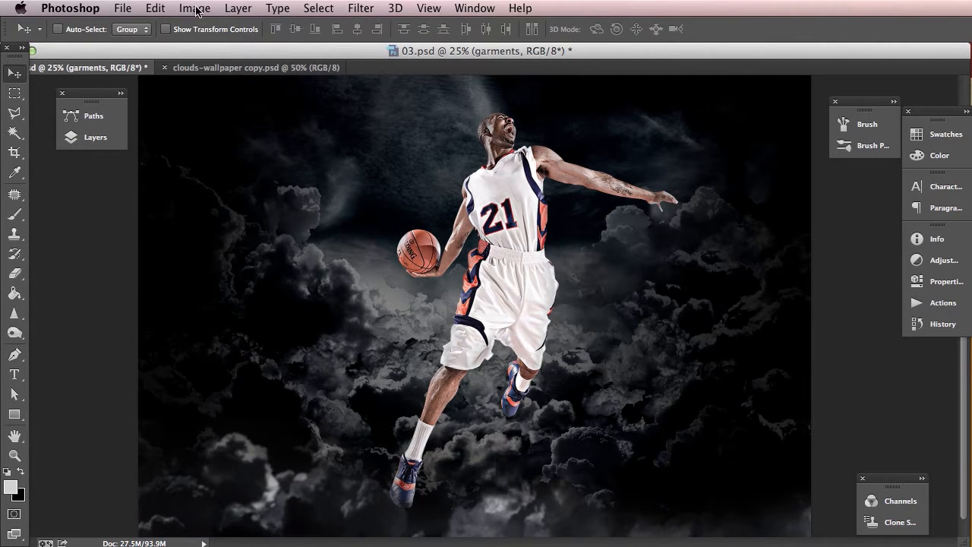
click(195, 9)
mouse_move(224, 49)
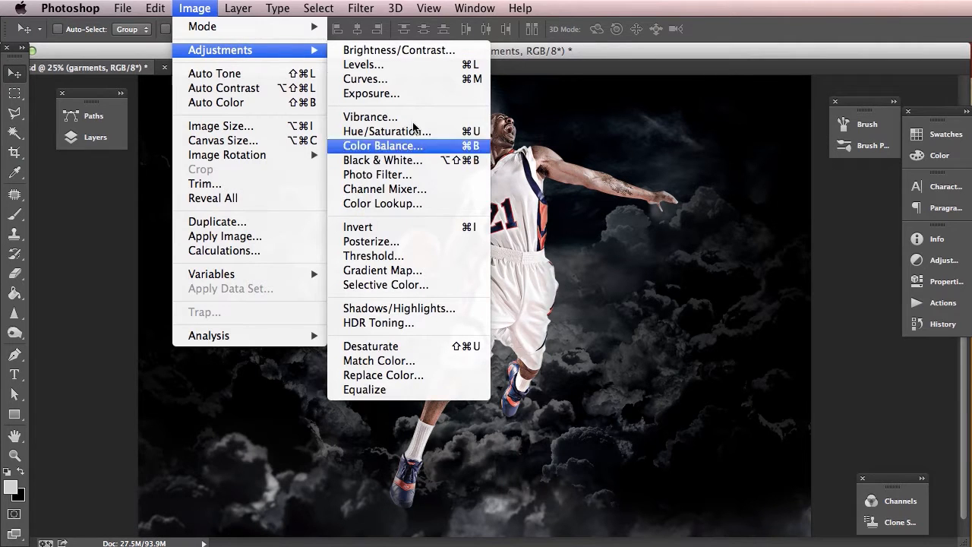
click(414, 227)
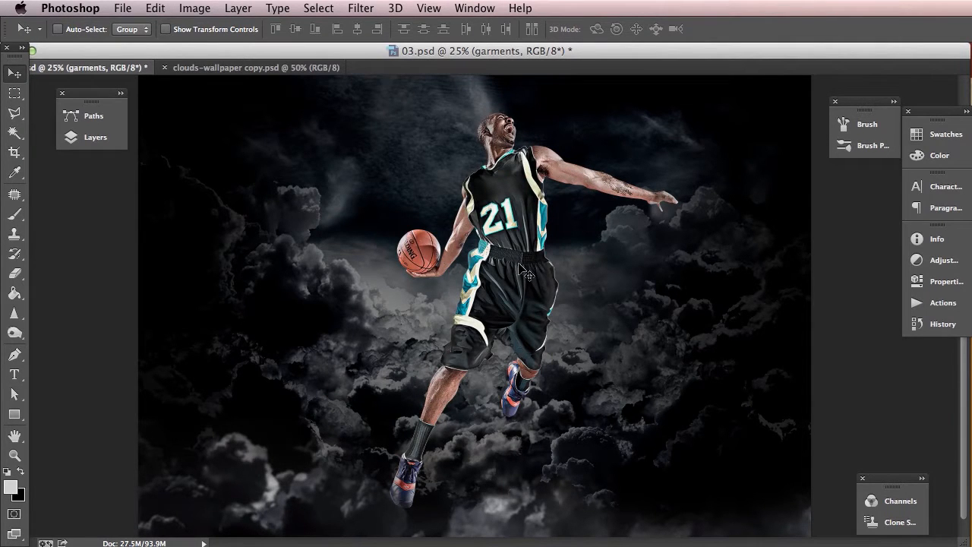
Step: Darken the garments layer with Levels, setting the RGB shadow input to 30 and the midtone input to 0.96
key(super+equal)
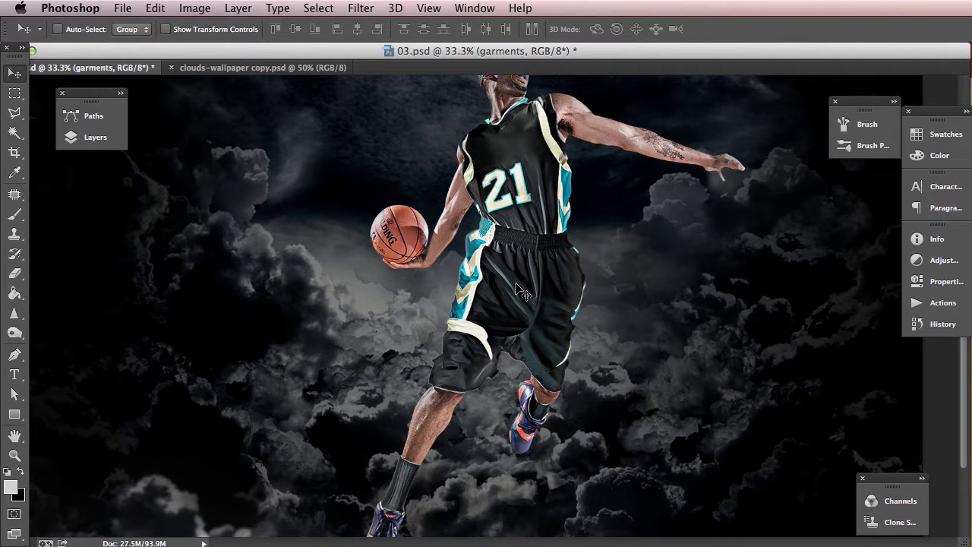
click(194, 9)
mouse_move(199, 53)
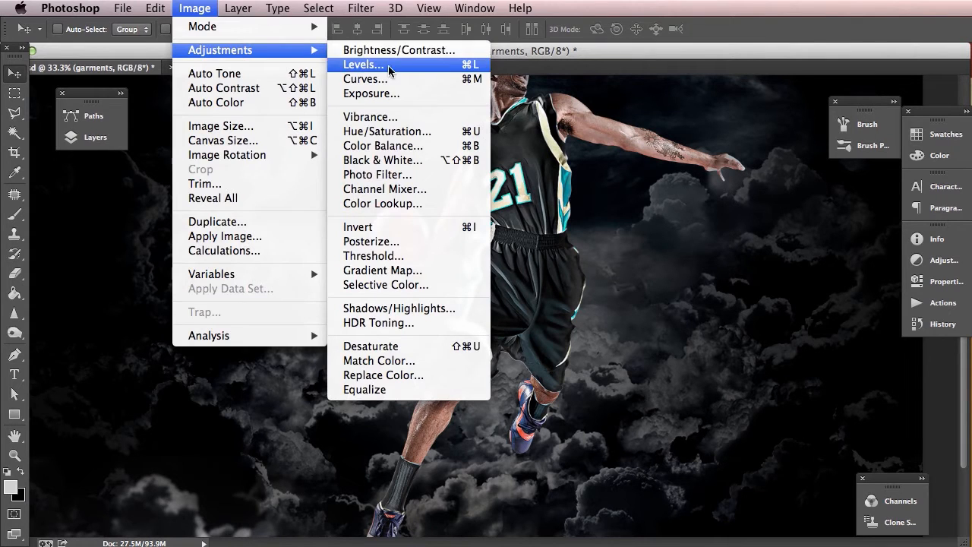
click(357, 64)
drag(55, 302, 78, 307)
mouse_move(165, 306)
mouse_down()
mouse_move(158, 300)
mouse_move(181, 298)
mouse_move(161, 301)
mouse_up()
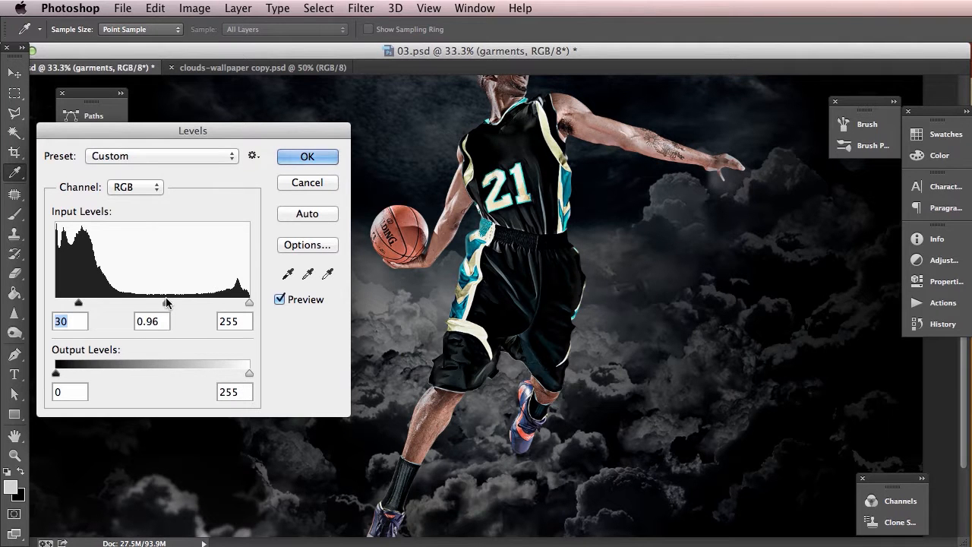
drag(167, 301, 167, 302)
click(319, 159)
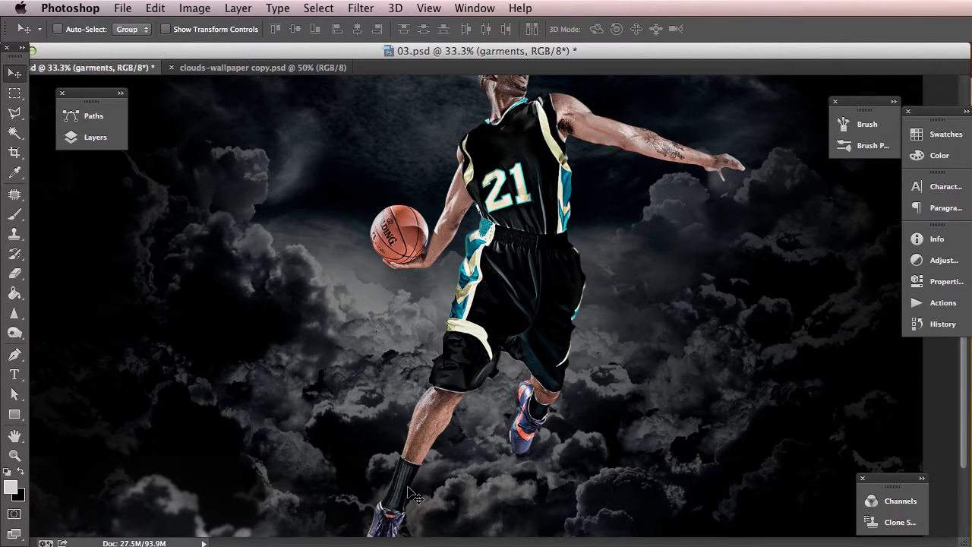
Step: Examine the inverted shorts and socks up close at 66.7% zoom
key(super+plus)
key(super+plus)
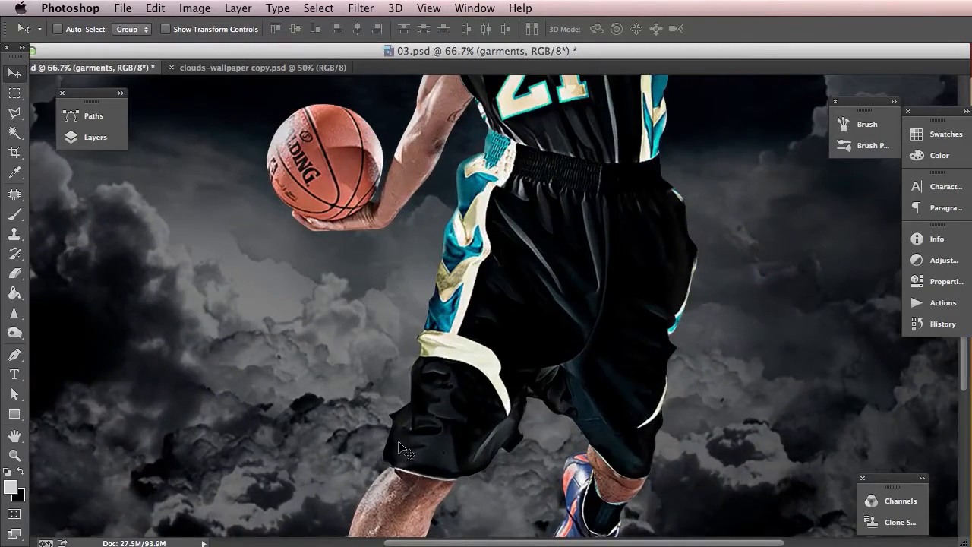
drag(388, 507, 426, 397)
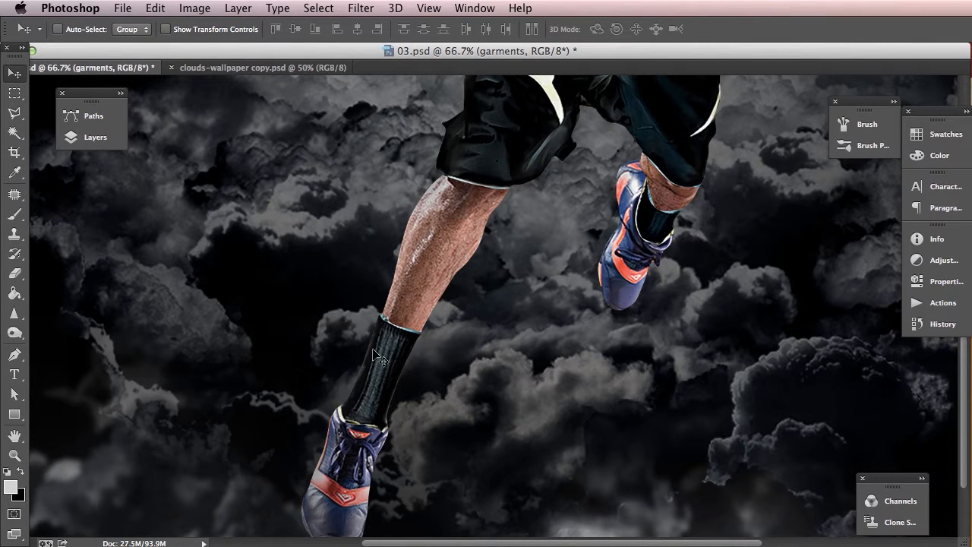
drag(492, 235, 408, 414)
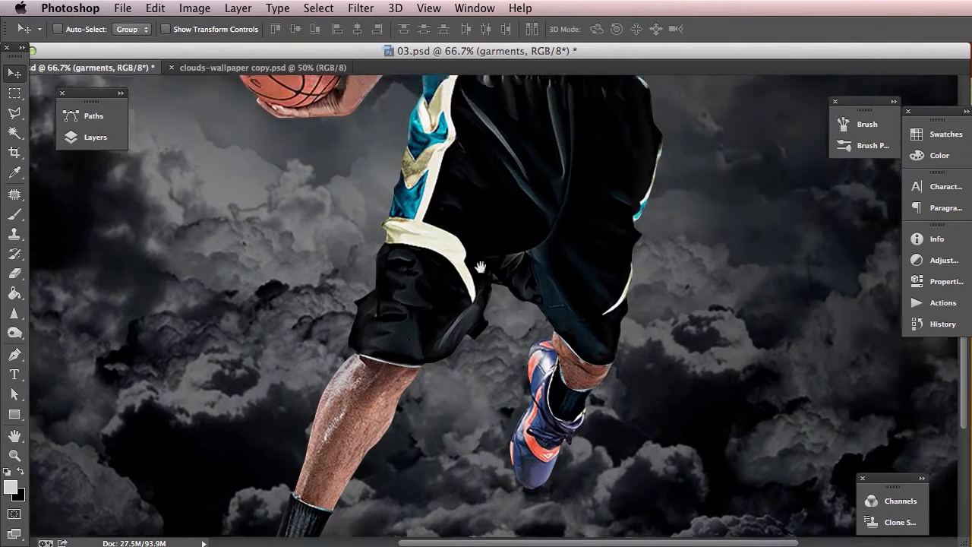
Step: Darken both socks on the garments layer using the Burn Tool with a 200 px brush, Midtones range and 70% exposure
drag(464, 305, 414, 446)
drag(483, 89, 450, 364)
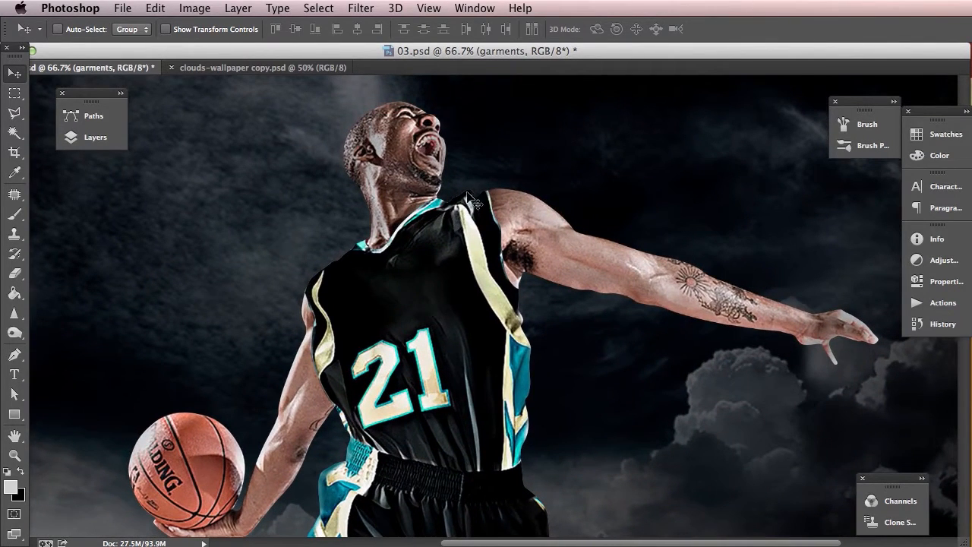
drag(386, 386, 516, 99)
drag(372, 524, 461, 244)
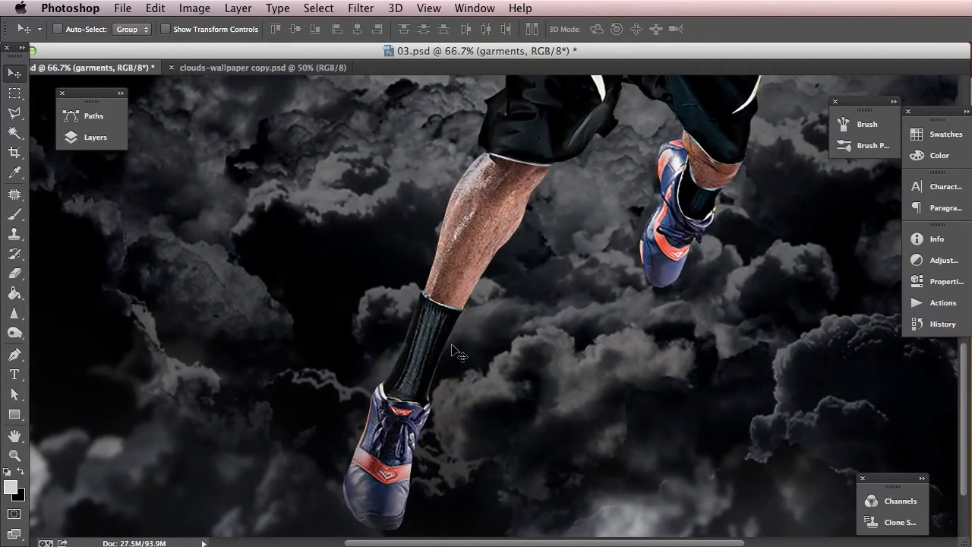
drag(484, 262, 347, 339)
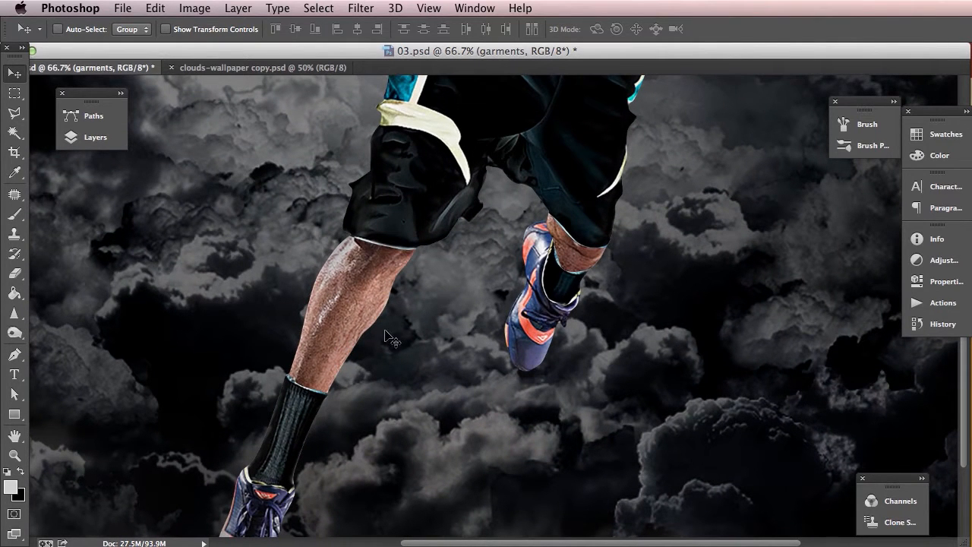
drag(350, 324, 365, 278)
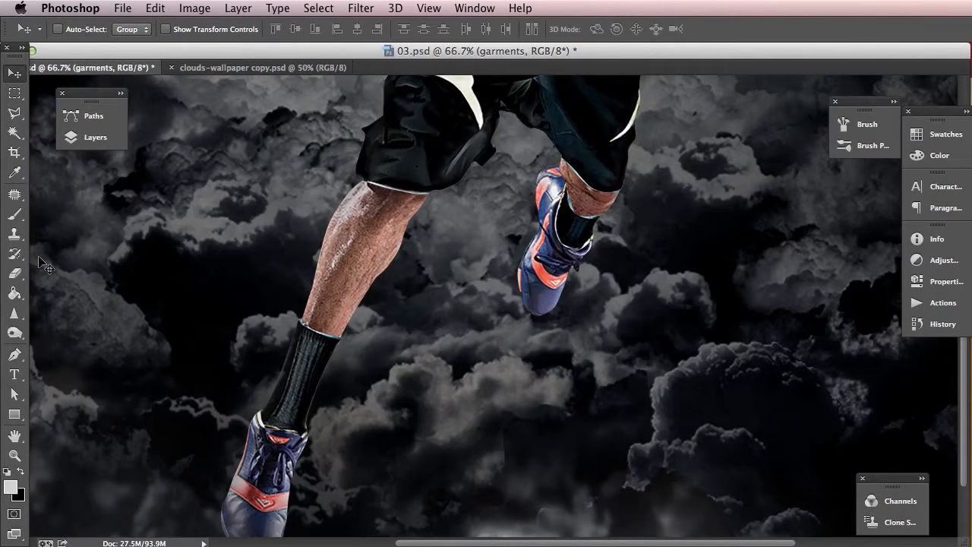
click(14, 333)
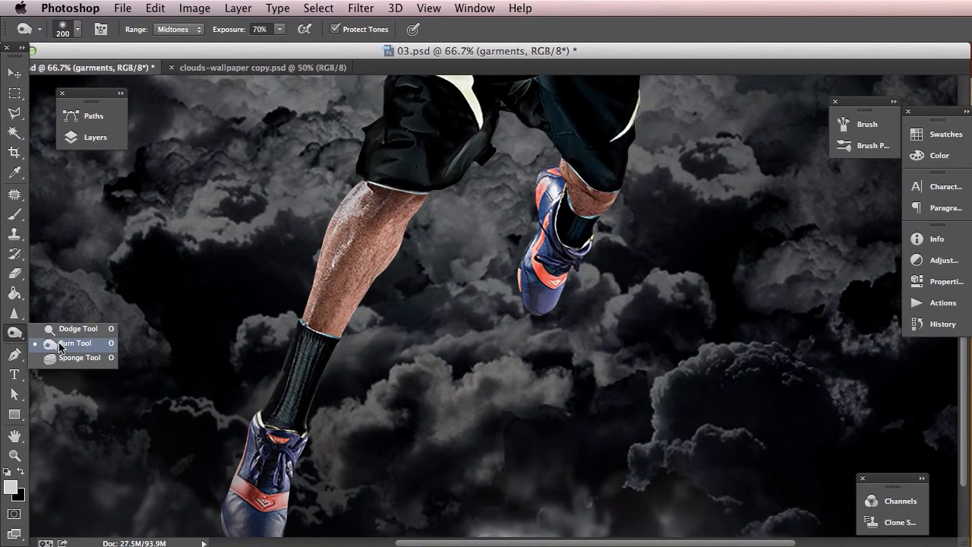
click(60, 344)
mouse_move(300, 334)
mouse_down()
mouse_move(300, 368)
mouse_move(322, 343)
mouse_move(297, 342)
mouse_move(309, 347)
mouse_move(293, 405)
mouse_move(276, 341)
mouse_move(281, 402)
mouse_move(286, 336)
mouse_move(278, 429)
mouse_move(321, 341)
mouse_move(303, 436)
mouse_move(312, 335)
mouse_move(333, 432)
mouse_move(304, 433)
mouse_move(332, 347)
mouse_move(319, 403)
mouse_move(310, 352)
mouse_move(338, 335)
mouse_move(330, 404)
mouse_move(276, 437)
mouse_up()
click(112, 139)
click(91, 137)
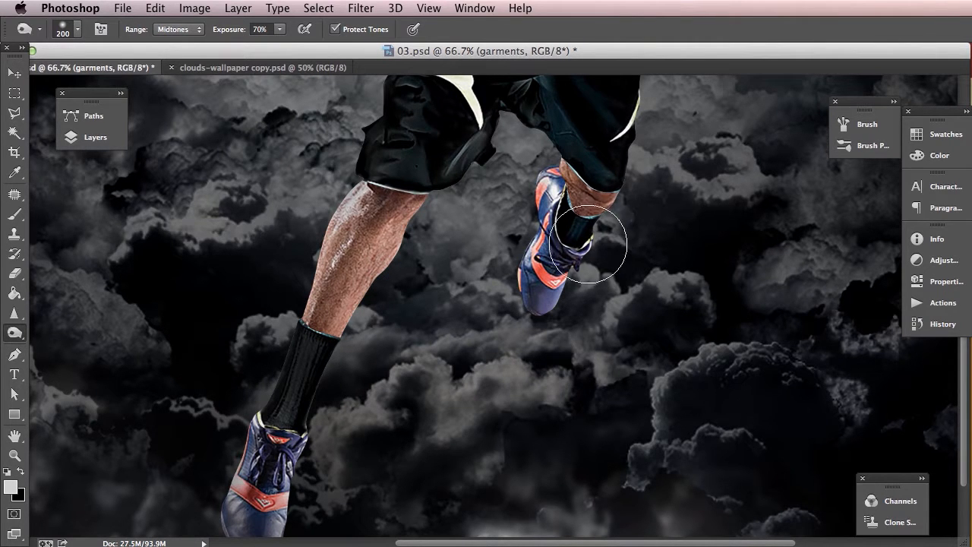
mouse_move(543, 227)
mouse_down()
mouse_move(547, 237)
mouse_move(430, 414)
mouse_move(574, 218)
mouse_up()
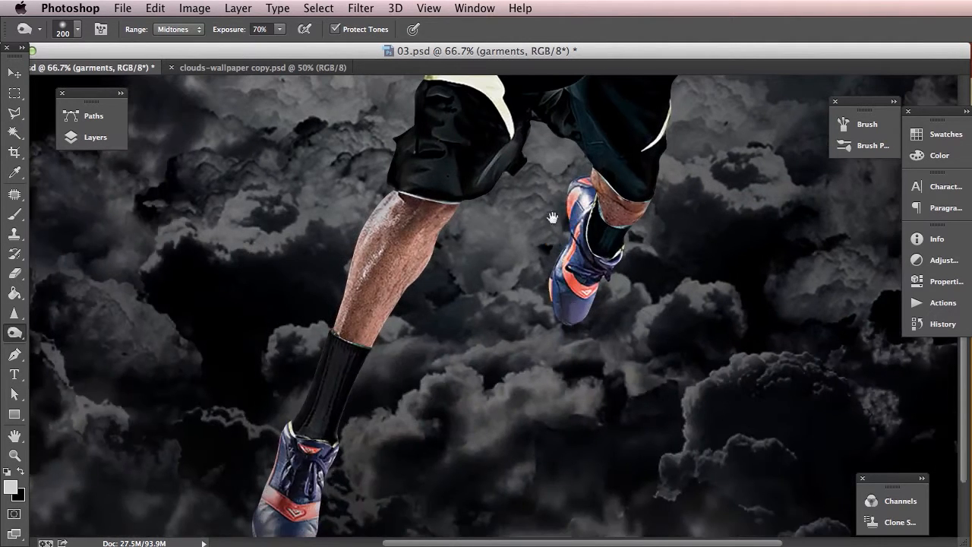
Step: Select the basketball player copy layer and swap the colors so black is the foreground color
click(112, 136)
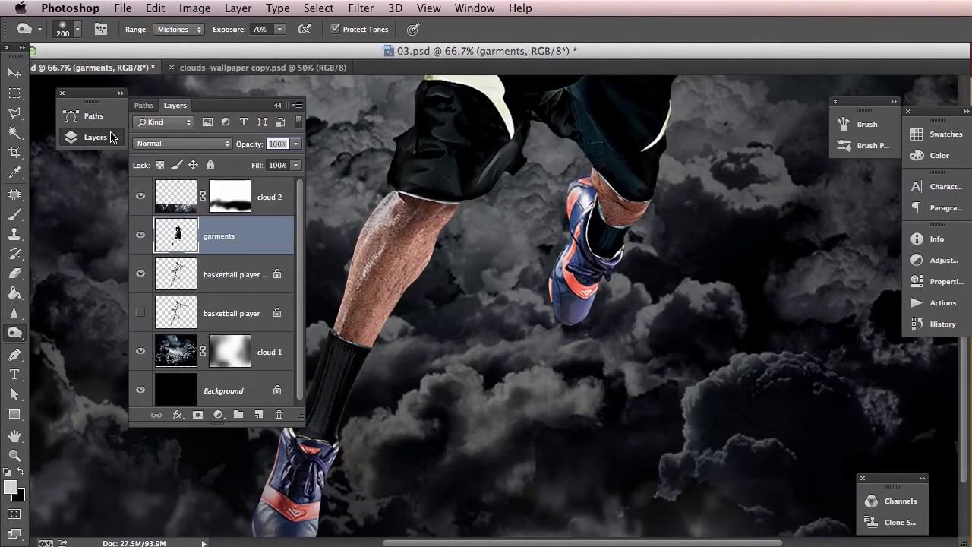
click(221, 274)
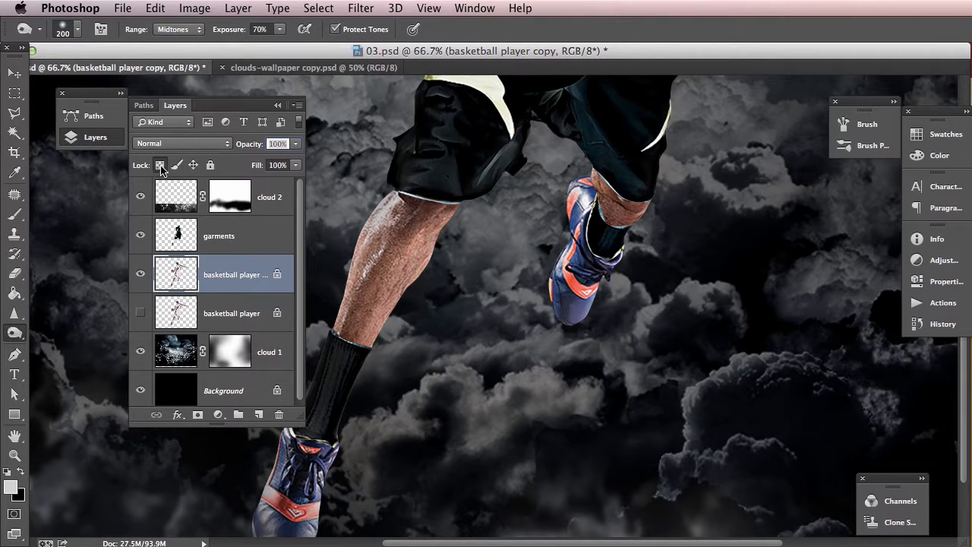
click(108, 140)
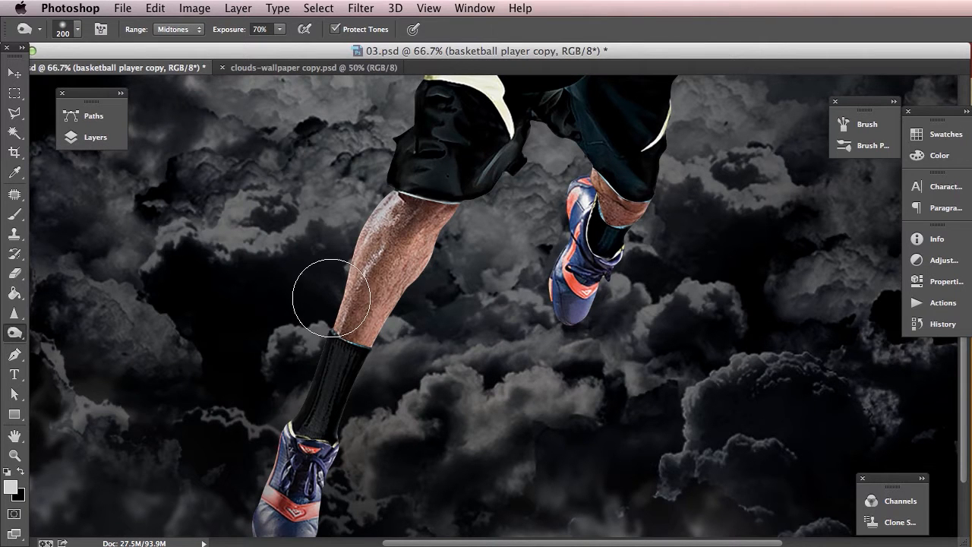
click(20, 473)
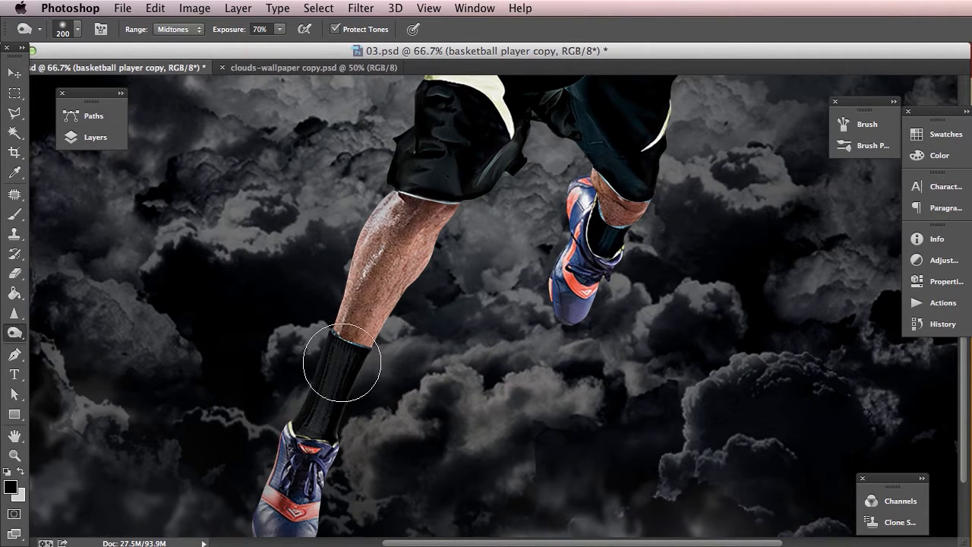
Step: Reduce the Burn Tool brush size to 40 px for working around the sock edges
key(bracketleft)
key(bracketleft)
key(bracketleft)
key(bracketleft)
key(bracketleft)
key(bracketleft)
key(bracketleft)
key(bracketleft)
key(bracketleft)
key(bracketleft)
click(93, 137)
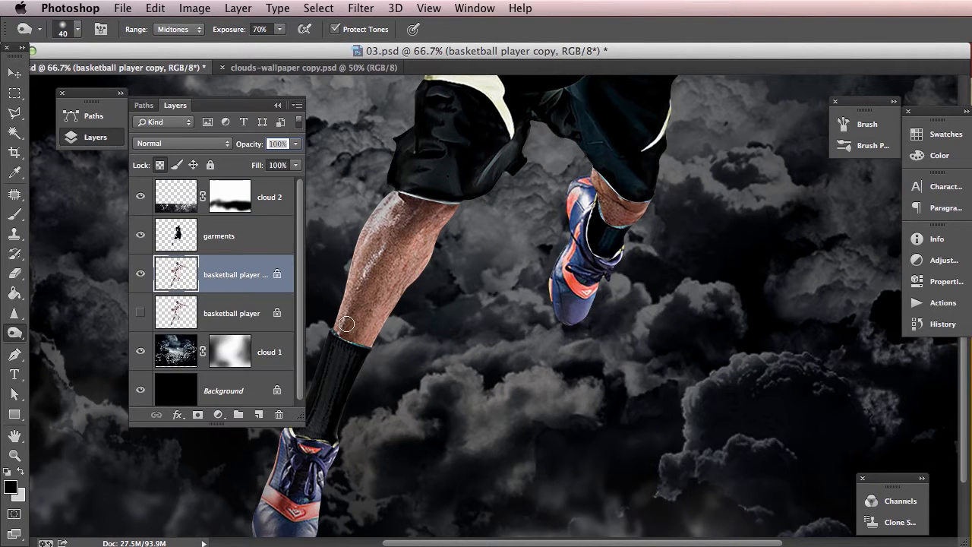
click(89, 136)
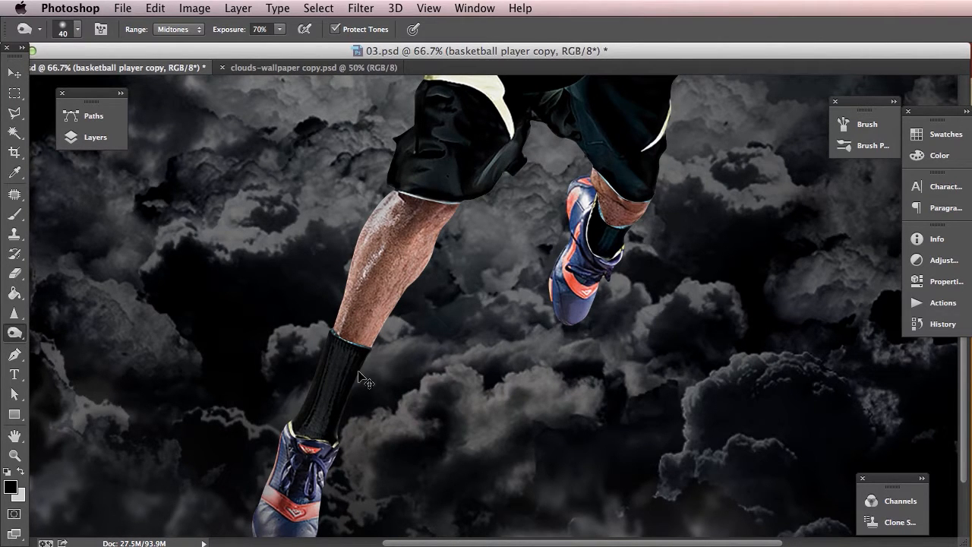
Step: Select the garments layer and reduce the Burn Tool brush to 10 px for the front sock's edges
key(super+plus)
drag(303, 378, 379, 278)
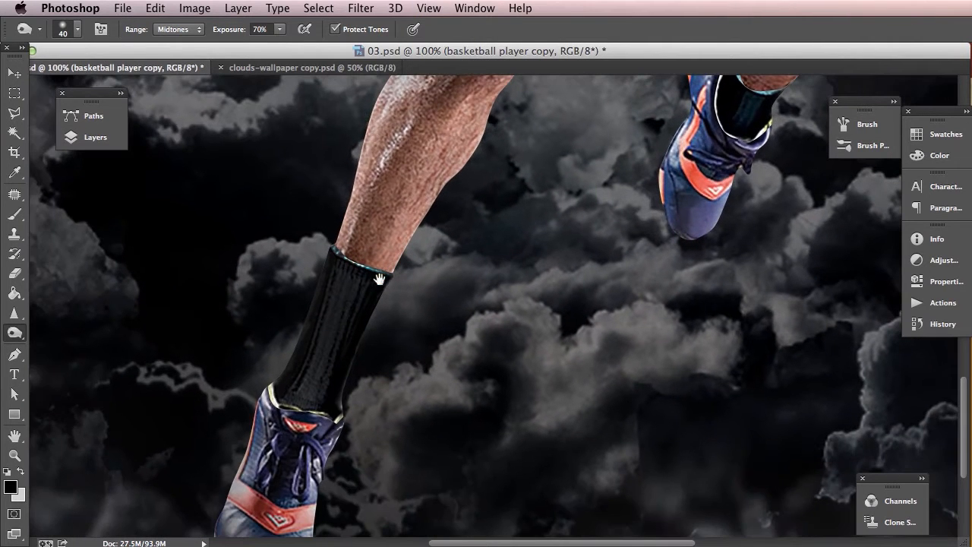
click(96, 136)
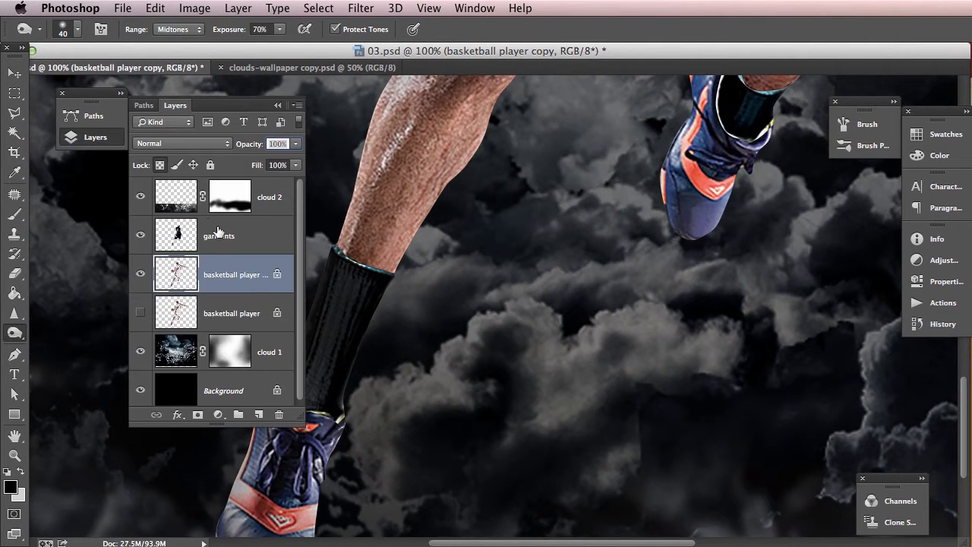
click(228, 225)
click(86, 137)
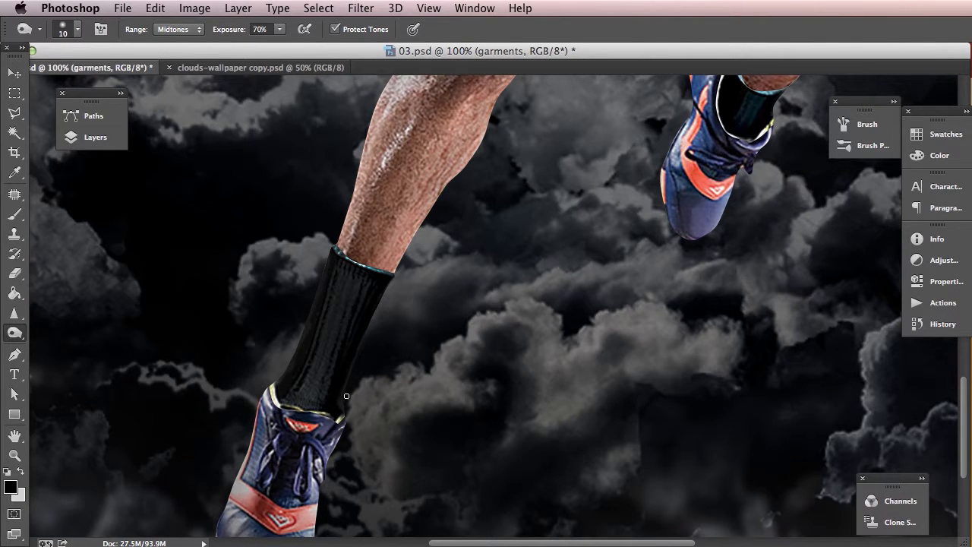
click(114, 135)
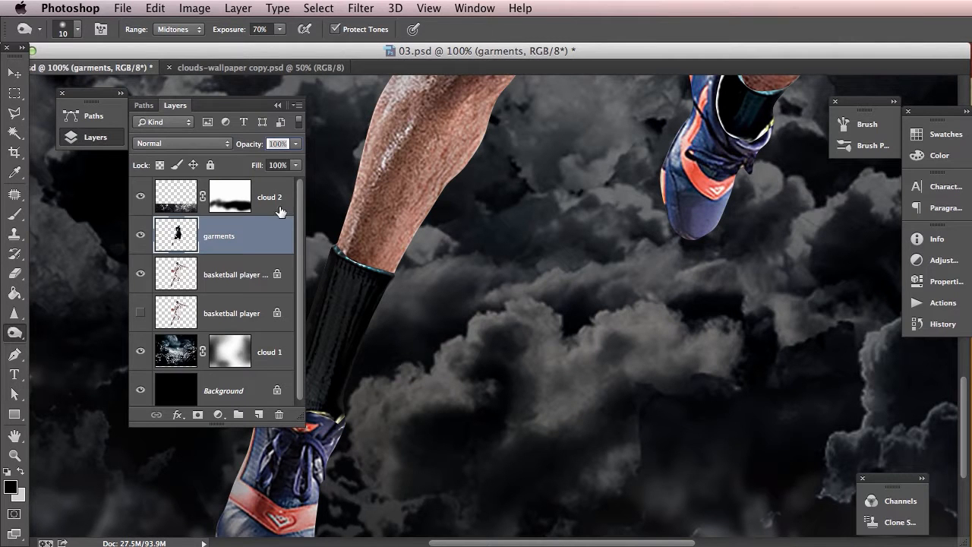
click(94, 137)
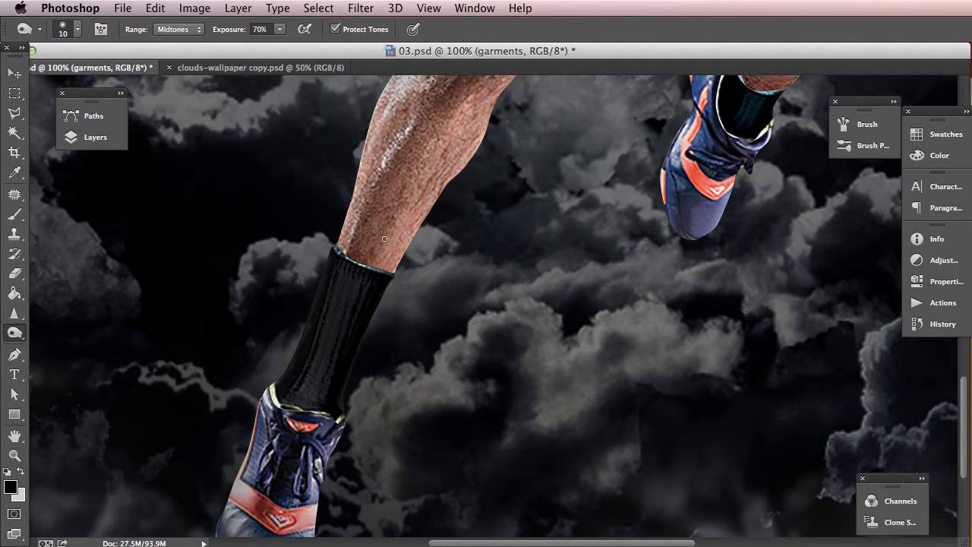
Step: Select the basketball player copy layer and set the Burn Tool brush to 35 px for the shorts
drag(518, 238, 352, 361)
drag(532, 186, 441, 532)
drag(435, 332, 627, 248)
click(93, 137)
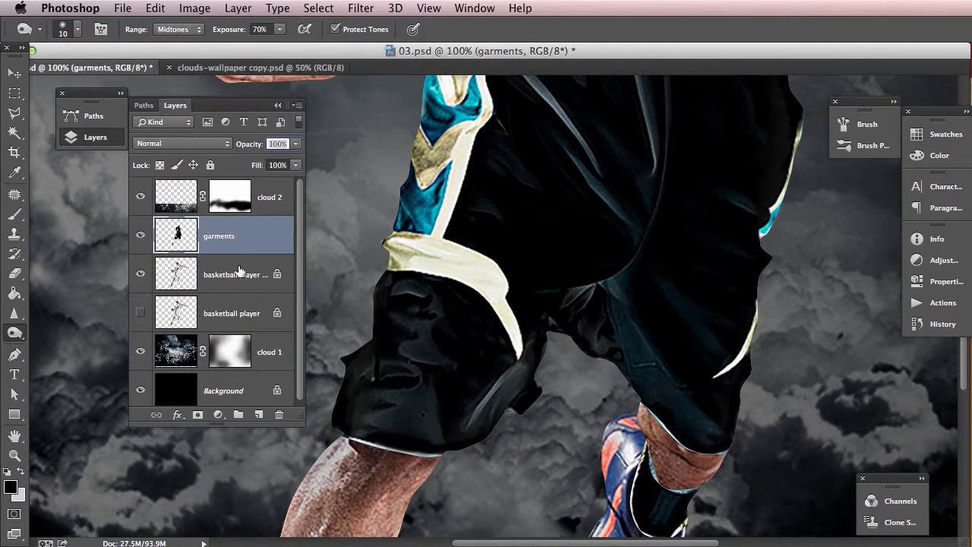
click(239, 271)
click(95, 139)
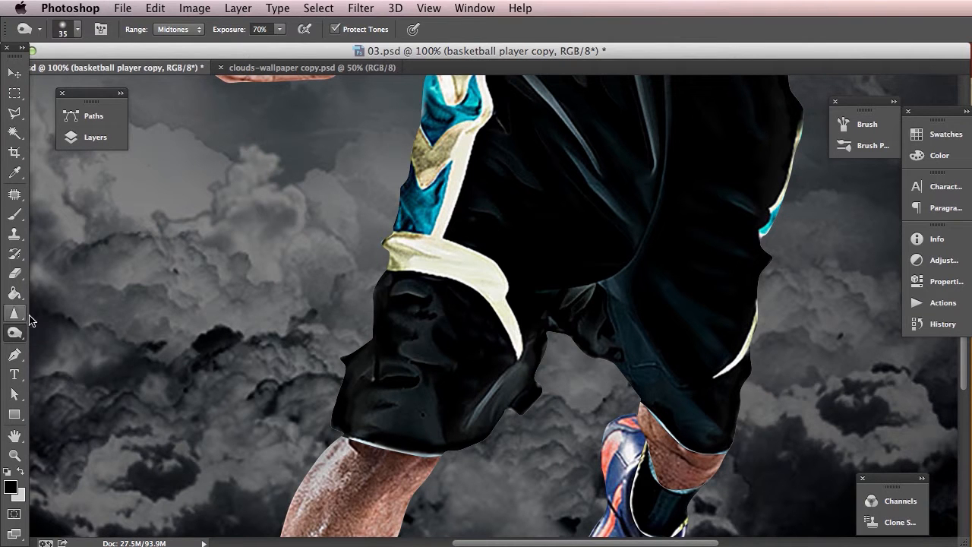
right_click(9, 334)
click(72, 343)
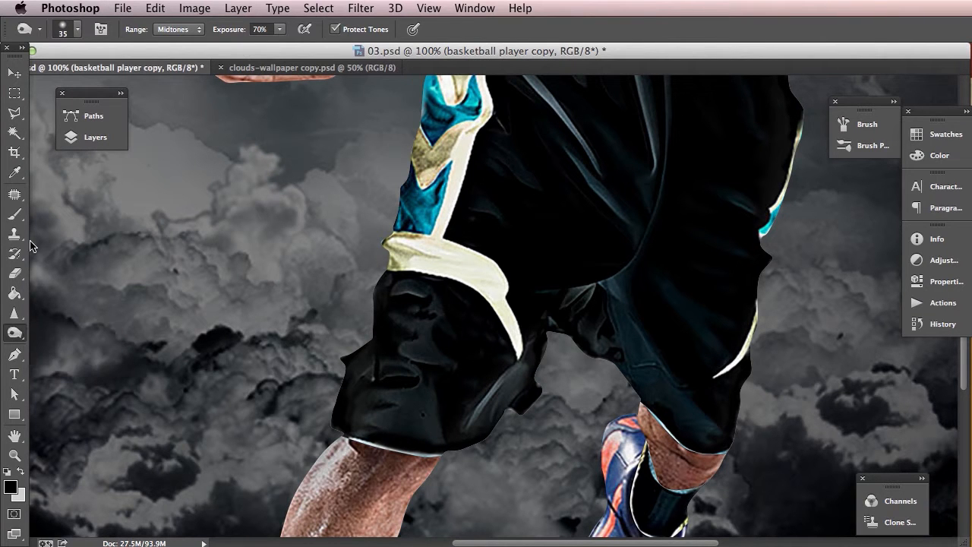
Step: Paint black along the outer edges of the shorts on the basketball player copy layer with a 35 px Brush
click(9, 216)
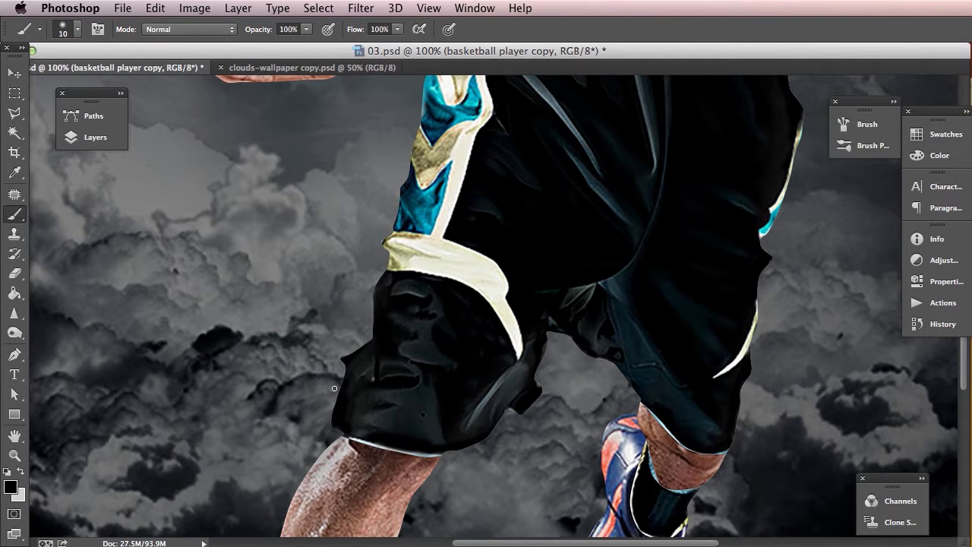
key(bracketright)
drag(811, 217, 725, 357)
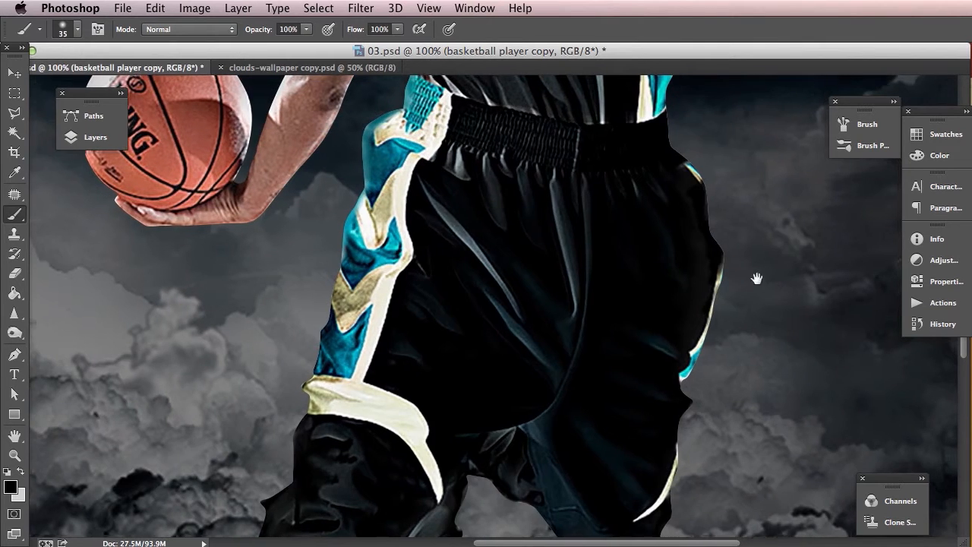
drag(774, 293, 730, 418)
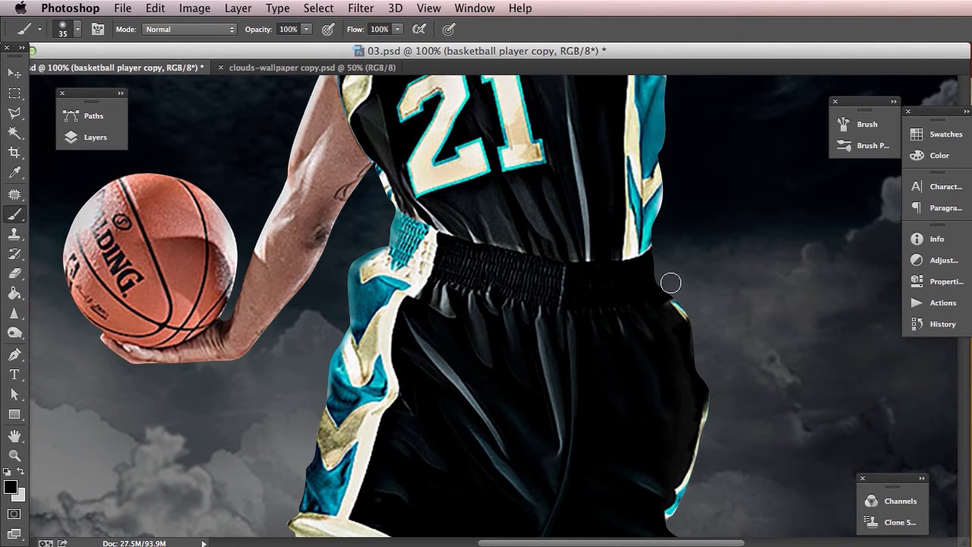
drag(614, 227, 585, 305)
scroll(585, 306, up, 5)
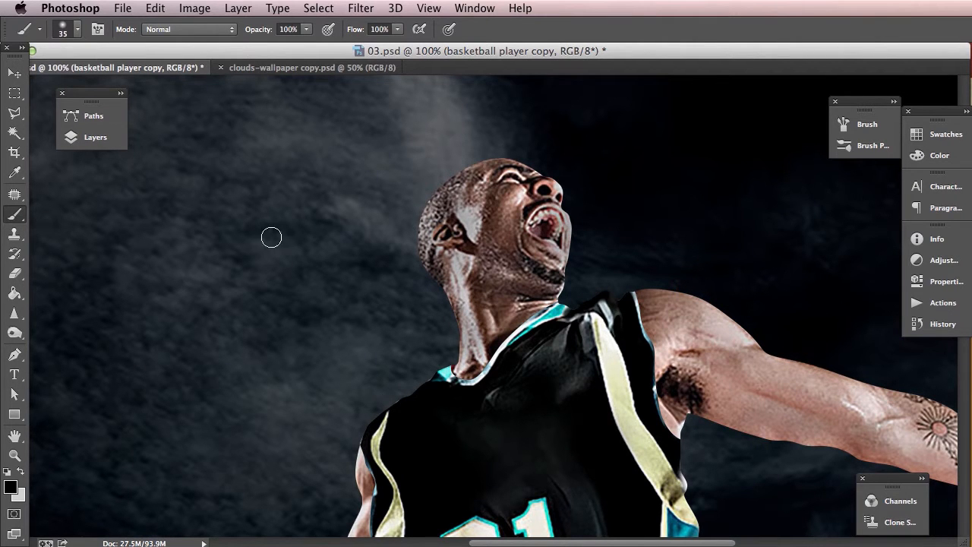
Step: Select the garments layer and reduce the Brush size to 9 px for the jersey's shoulder edges
click(95, 137)
click(223, 233)
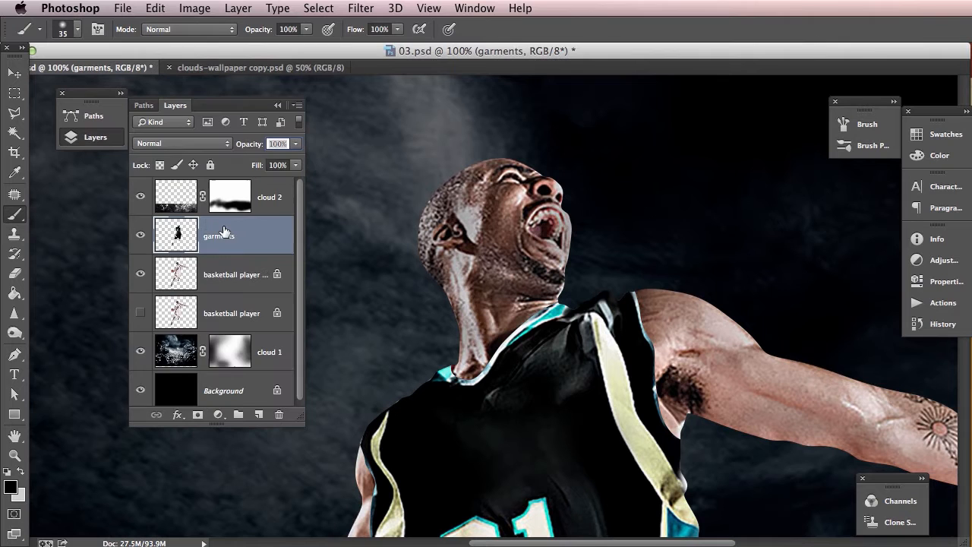
click(91, 127)
key(bracketleft)
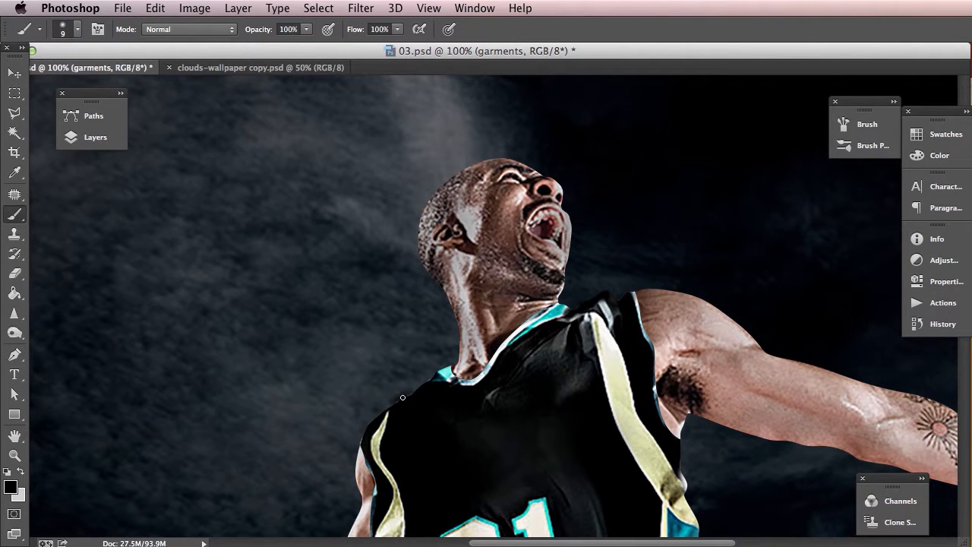
drag(360, 376, 417, 380)
key(super+z)
key(alt+super+z)
key(alt+super+z)
Step: Paint the light hems of both shorts legs black on the garments layer with the 9 px brush
click(96, 136)
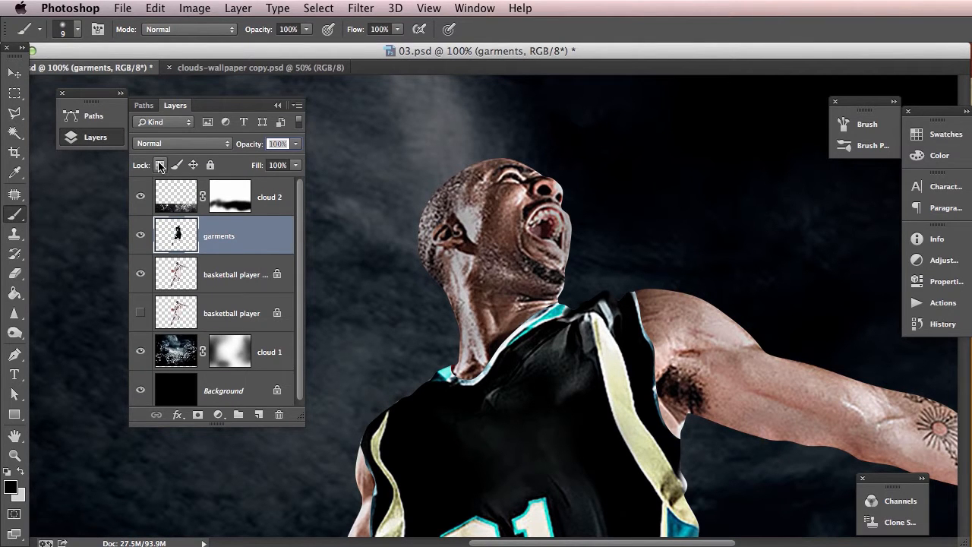
click(113, 141)
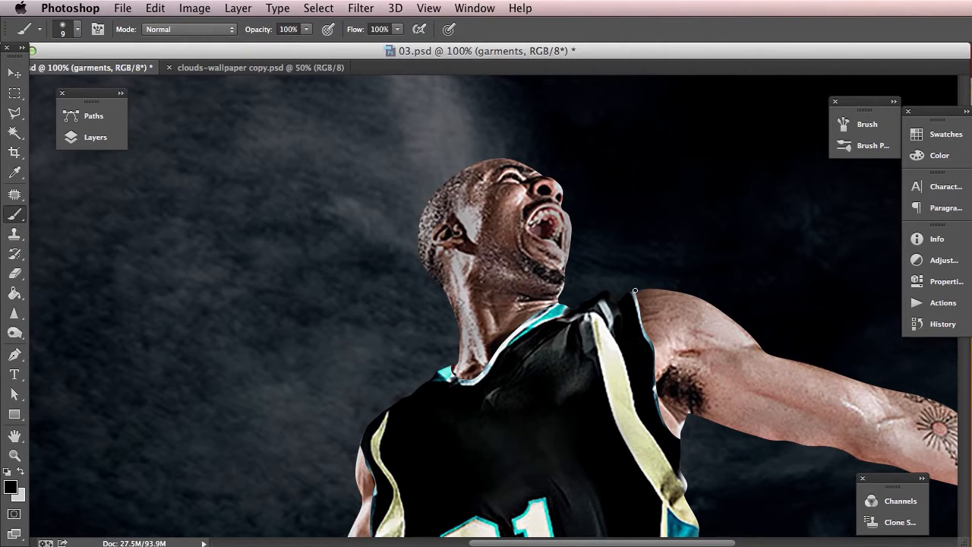
scroll(614, 300, down, 10)
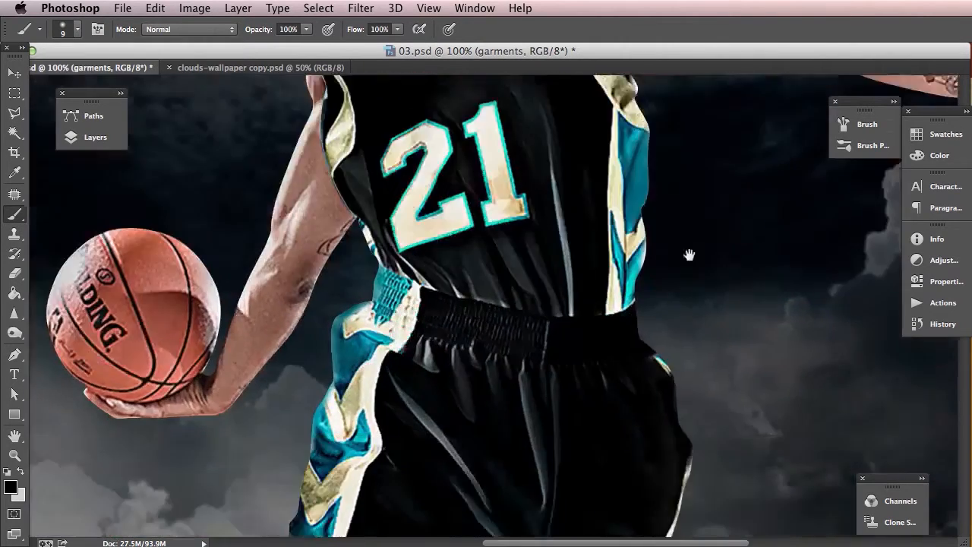
scroll(690, 324, down, 8)
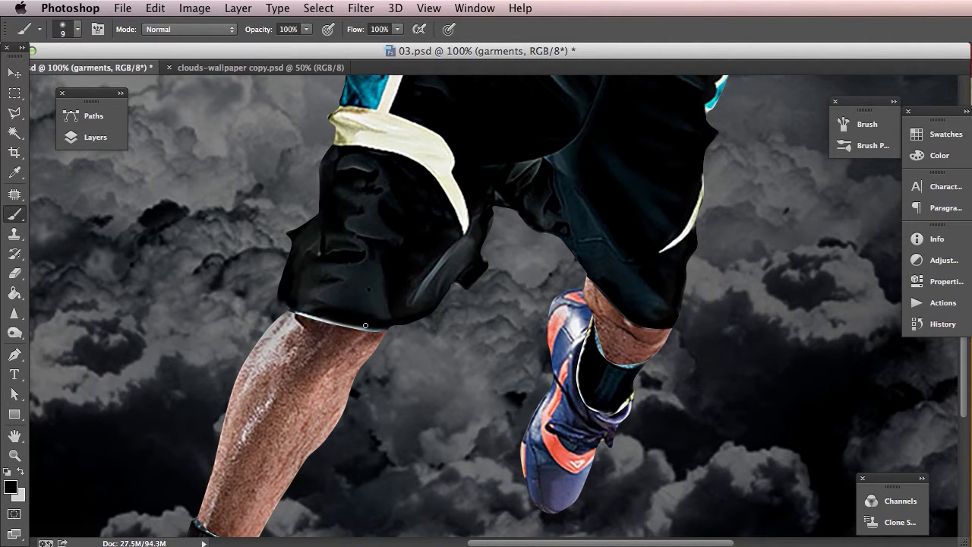
drag(327, 321, 305, 310)
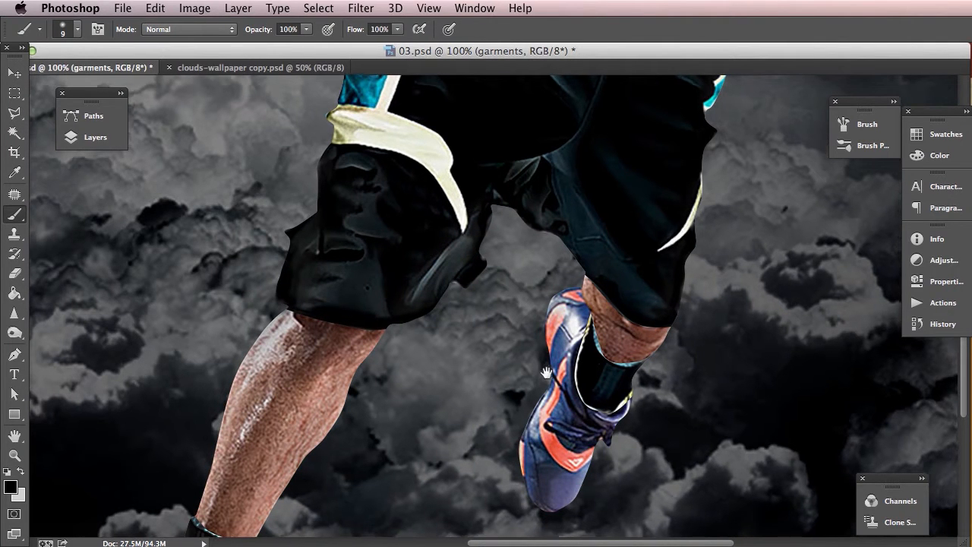
Step: Paint black over the light edges of both socks on the garments layer with the 9 px brush
drag(544, 375, 550, 269)
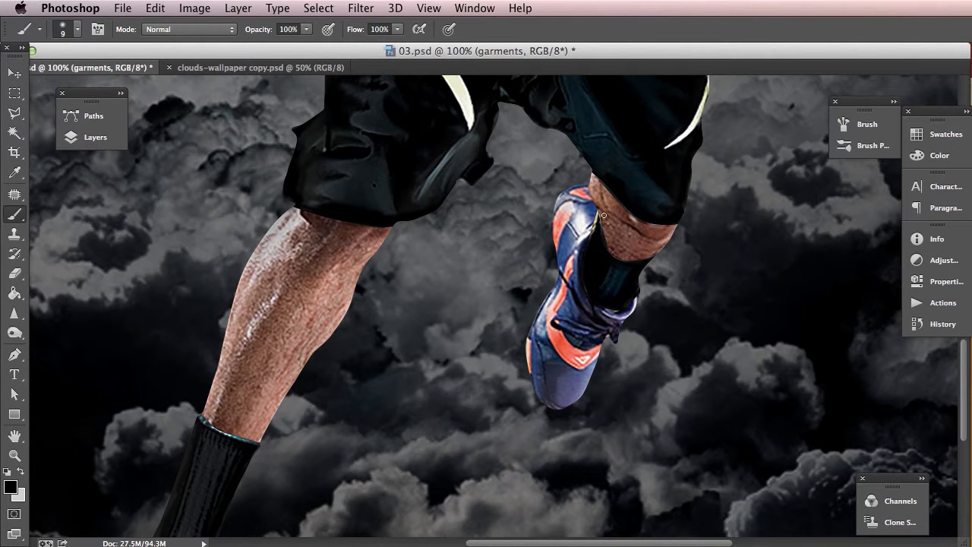
drag(296, 420, 513, 220)
drag(451, 307, 441, 348)
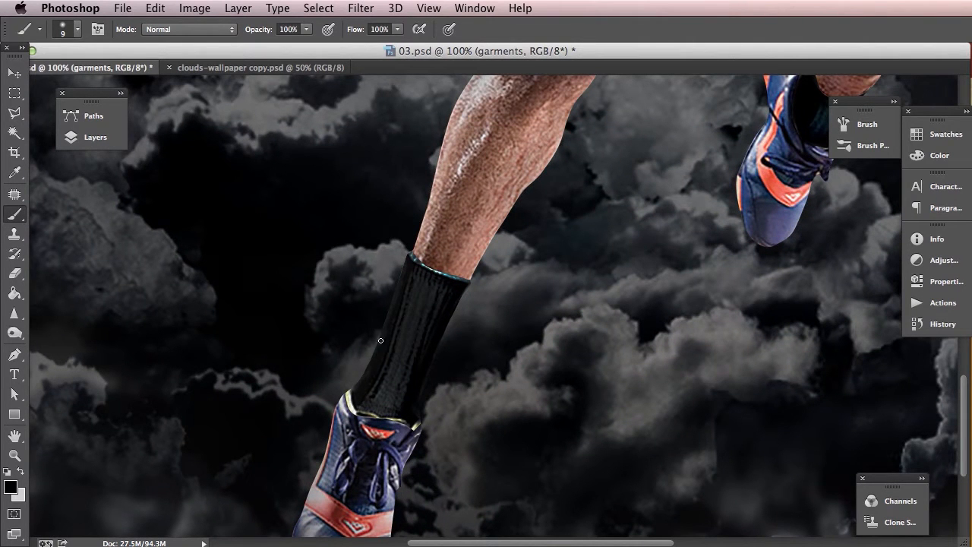
drag(409, 246, 425, 259)
key(super+minus)
key(super+minus)
key(super+minus)
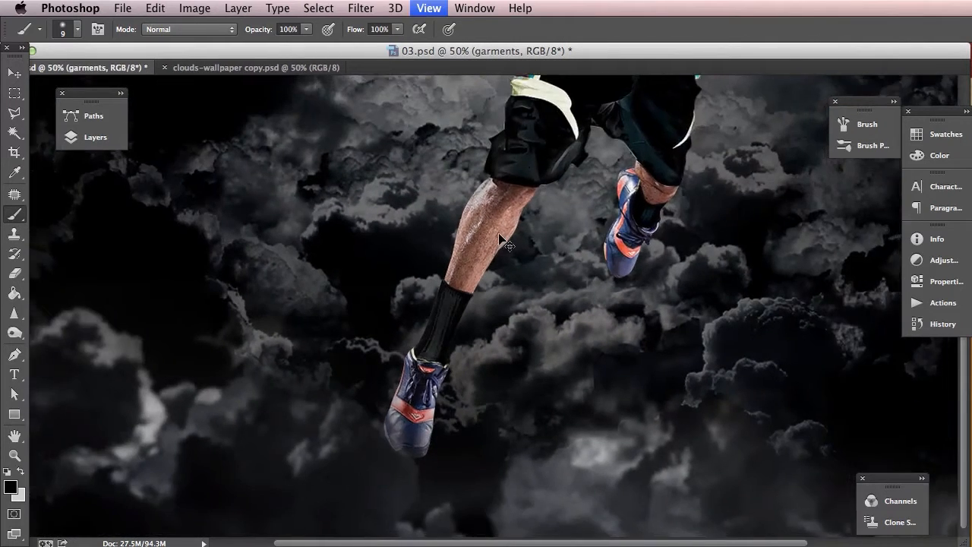
Step: Desaturate the coloured trim on the garments layer with a Hue/Saturation adjustment, setting Saturation to -70
drag(528, 216, 522, 348)
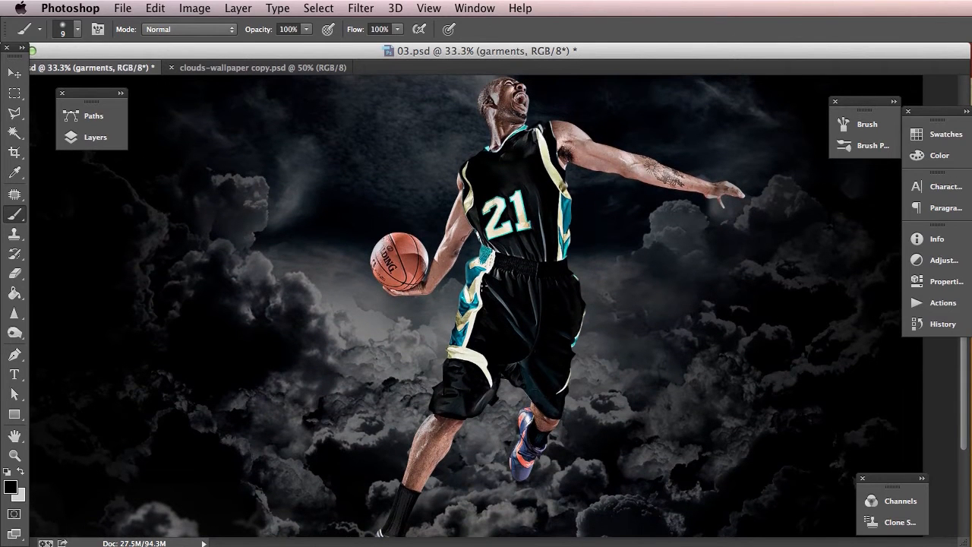
key(v)
click(90, 142)
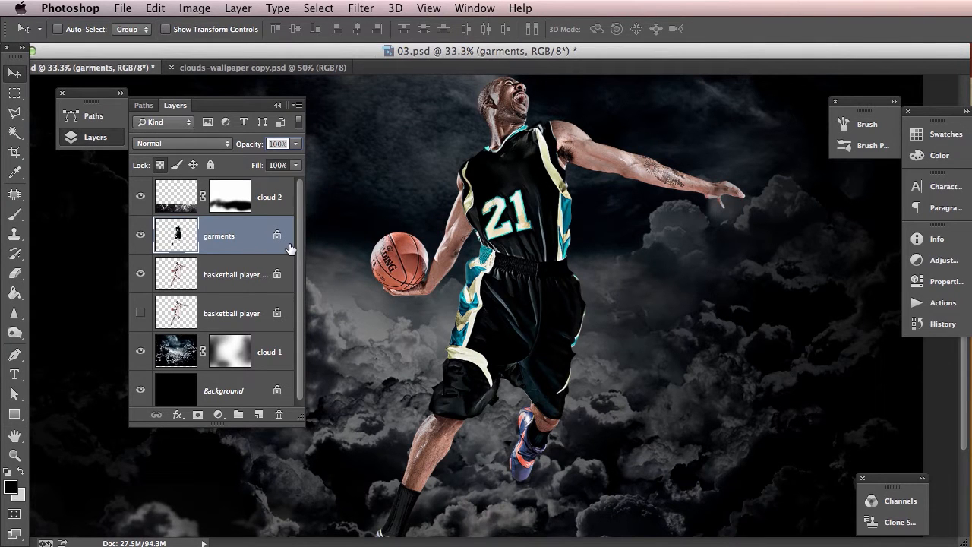
click(199, 9)
mouse_move(254, 50)
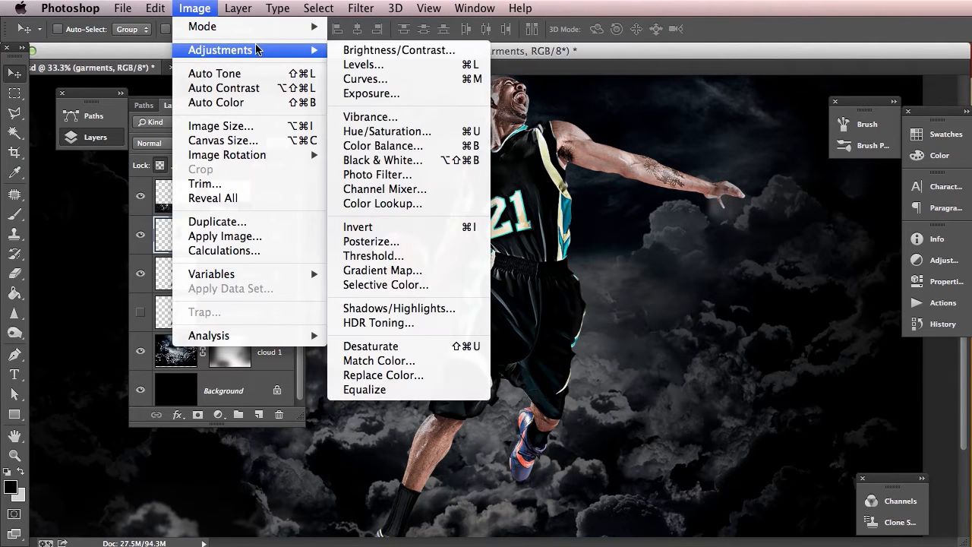
click(402, 132)
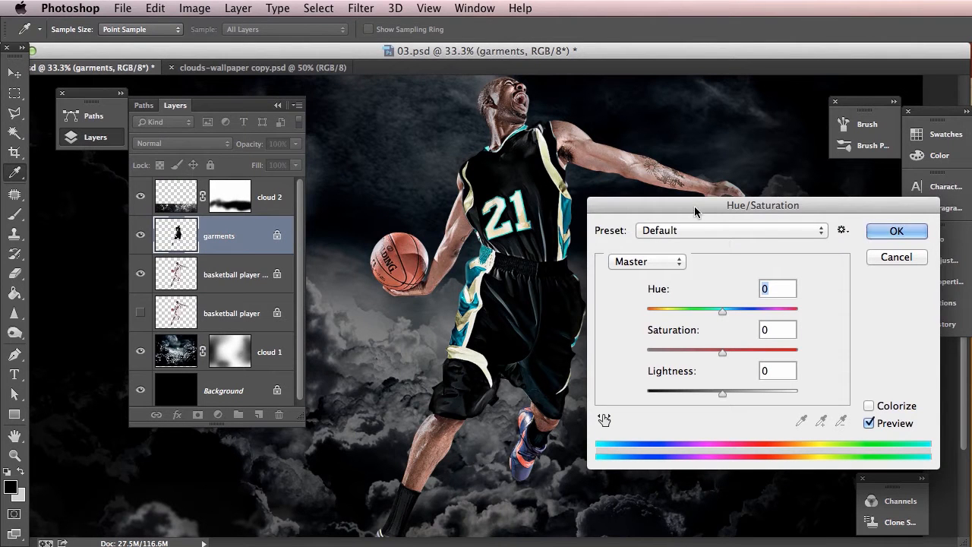
drag(697, 205, 707, 209)
drag(723, 354, 679, 360)
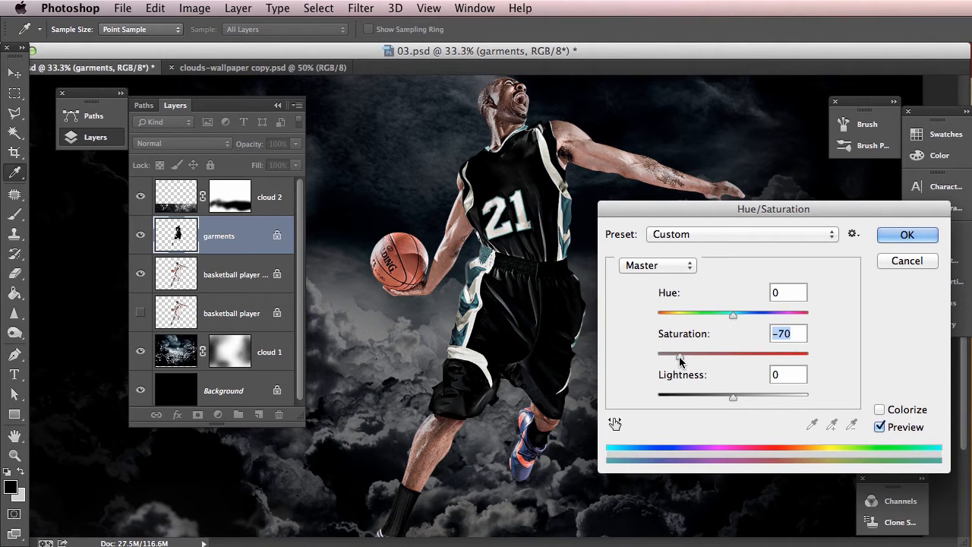
click(911, 234)
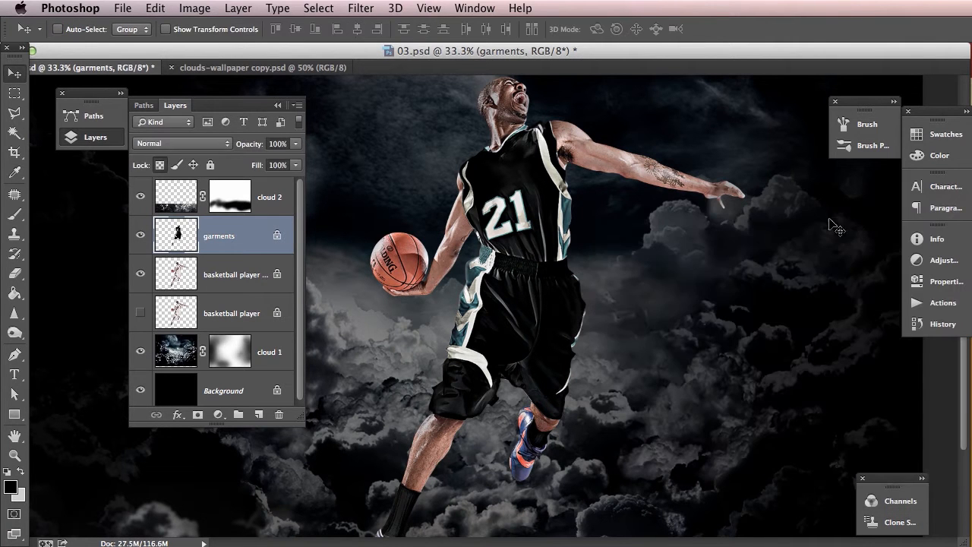
Step: Darken both shoes on the basketball player copy layer with the Burn tool, using the Midtones range at 70% exposure
drag(543, 343, 590, 236)
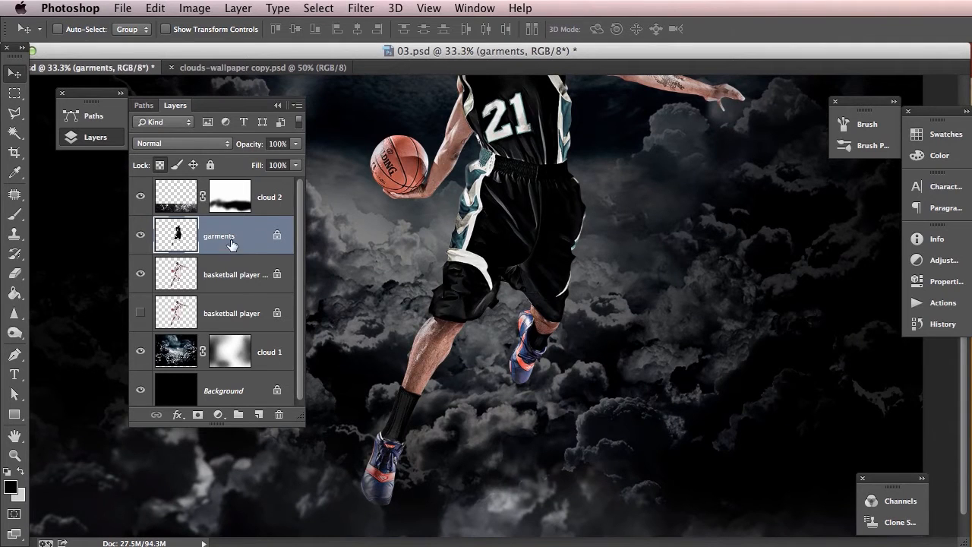
click(229, 275)
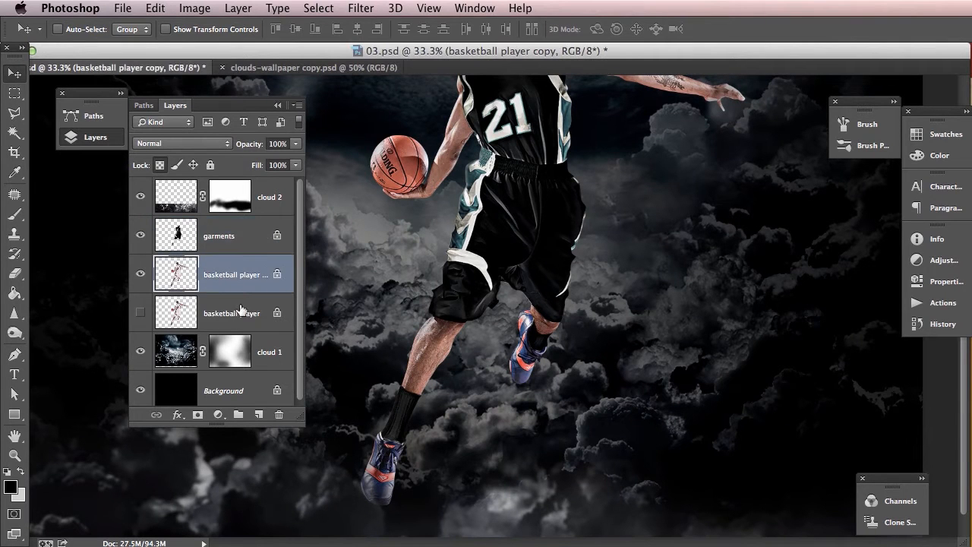
click(14, 334)
drag(13, 340, 57, 346)
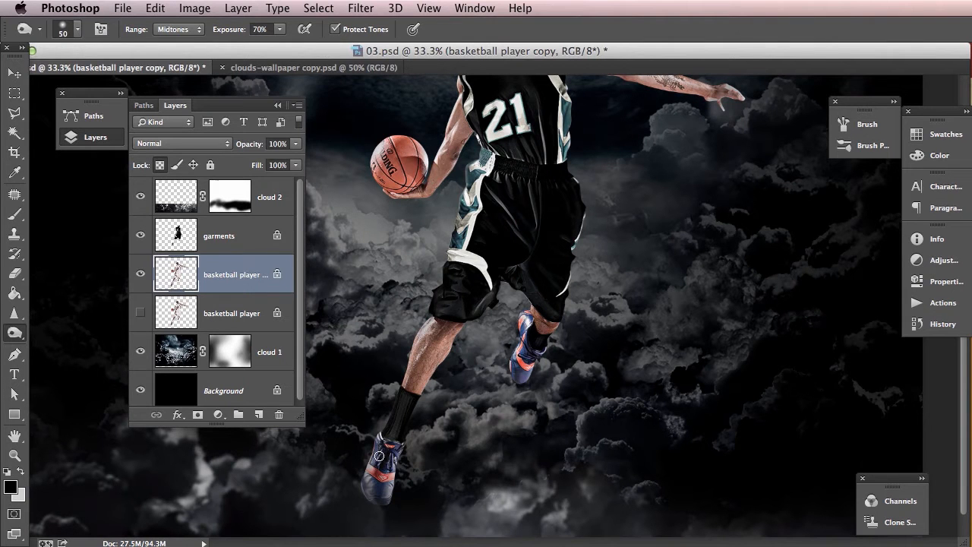
key(bracketright)
key(bracketright)
mouse_move(386, 503)
mouse_down()
mouse_move(379, 477)
mouse_move(376, 498)
mouse_move(408, 479)
mouse_up()
mouse_move(527, 344)
mouse_down()
mouse_move(536, 360)
mouse_move(533, 353)
mouse_move(521, 375)
mouse_move(534, 375)
mouse_move(526, 376)
mouse_move(537, 301)
mouse_move(523, 313)
mouse_move(534, 360)
mouse_move(526, 368)
mouse_move(539, 376)
mouse_up()
Step: Enlarge the Burn brush to 150 px and burn the shoe of the extended front leg again near the ankle
key(bracketright)
key(bracketright)
key(bracketright)
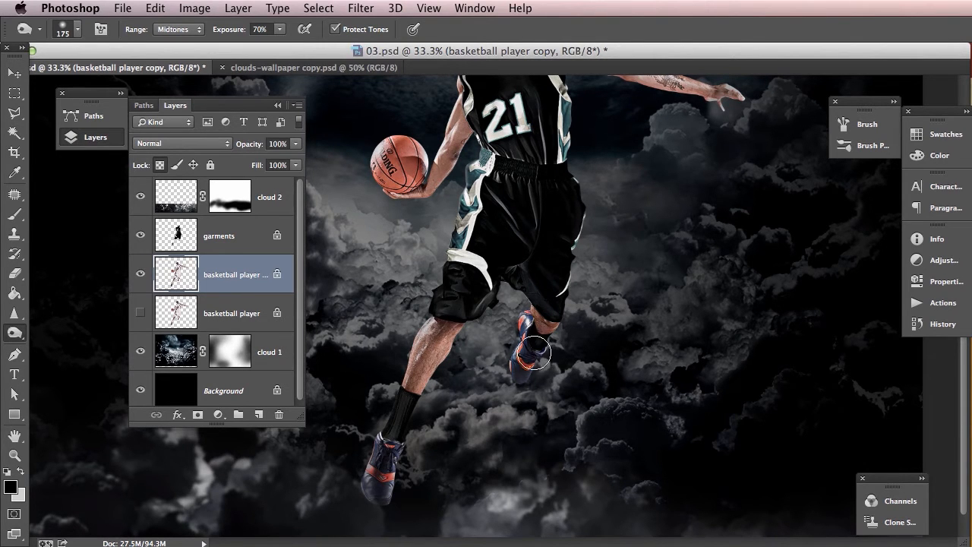
key(bracketleft)
mouse_move(396, 454)
mouse_down()
mouse_move(395, 439)
mouse_move(397, 456)
mouse_up()
key(super+minus)
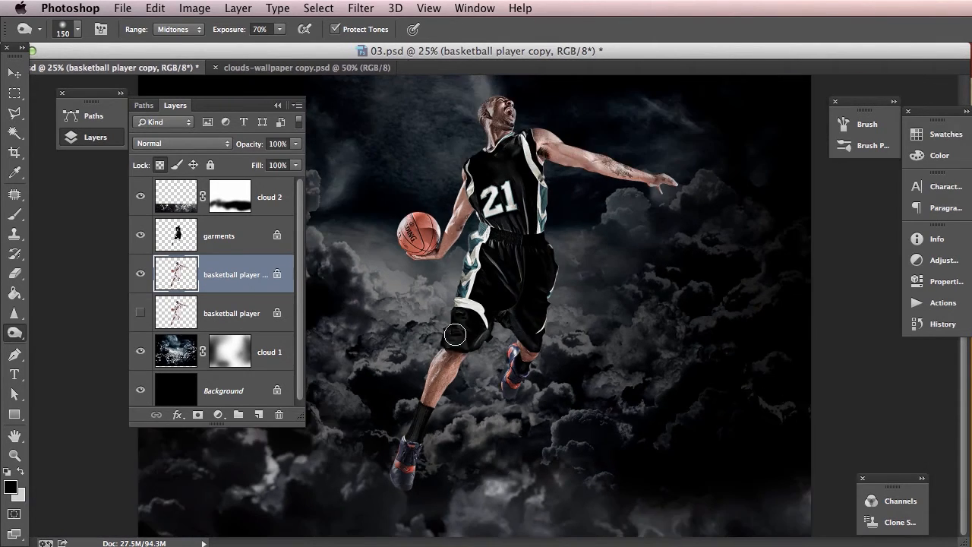